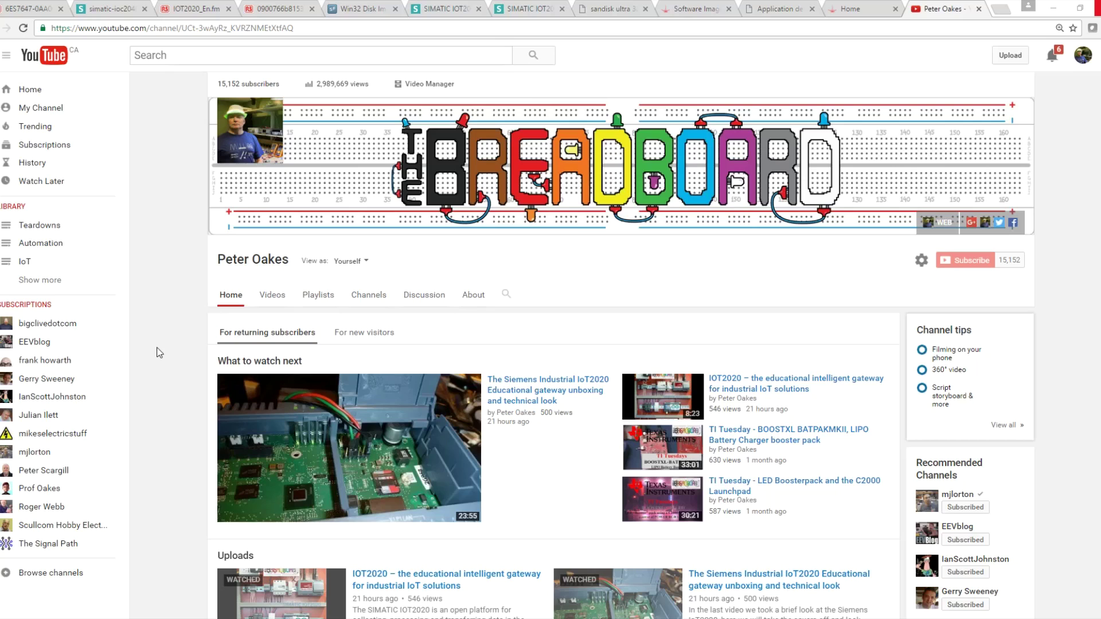
Review the RS Online IoT2020 Educational Gateway page, then open the IOT2020_En.fm data sheet.
{"action": "scroll", "coordinate": [170, 412], "scroll_direction": "down", "scroll_amount": 2}
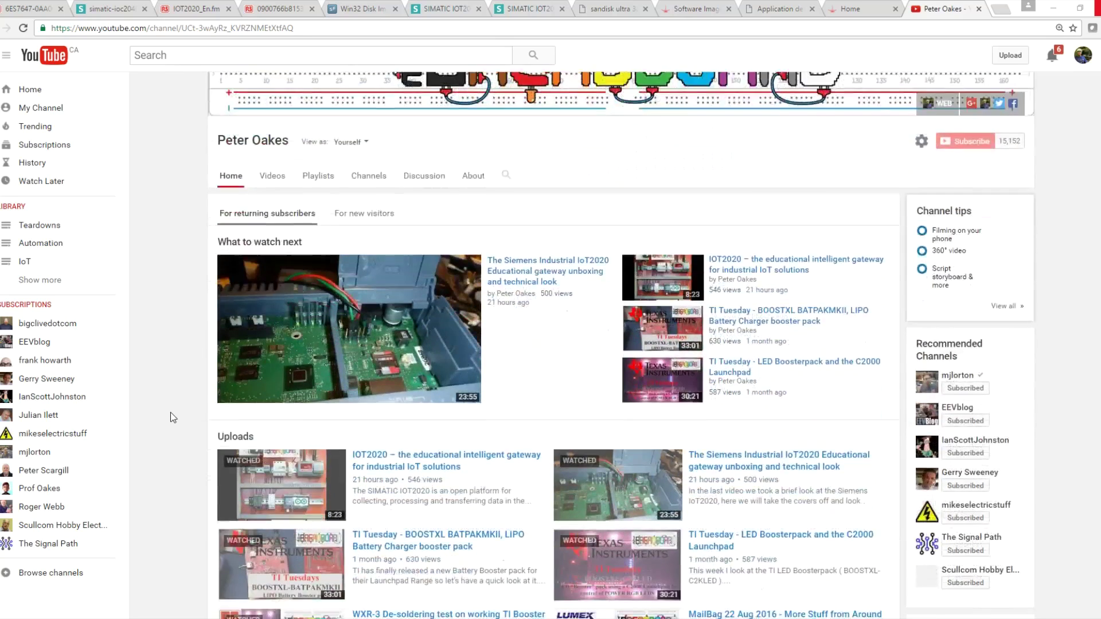
{"action": "scroll", "coordinate": [170, 412], "scroll_direction": "down", "scroll_amount": 2}
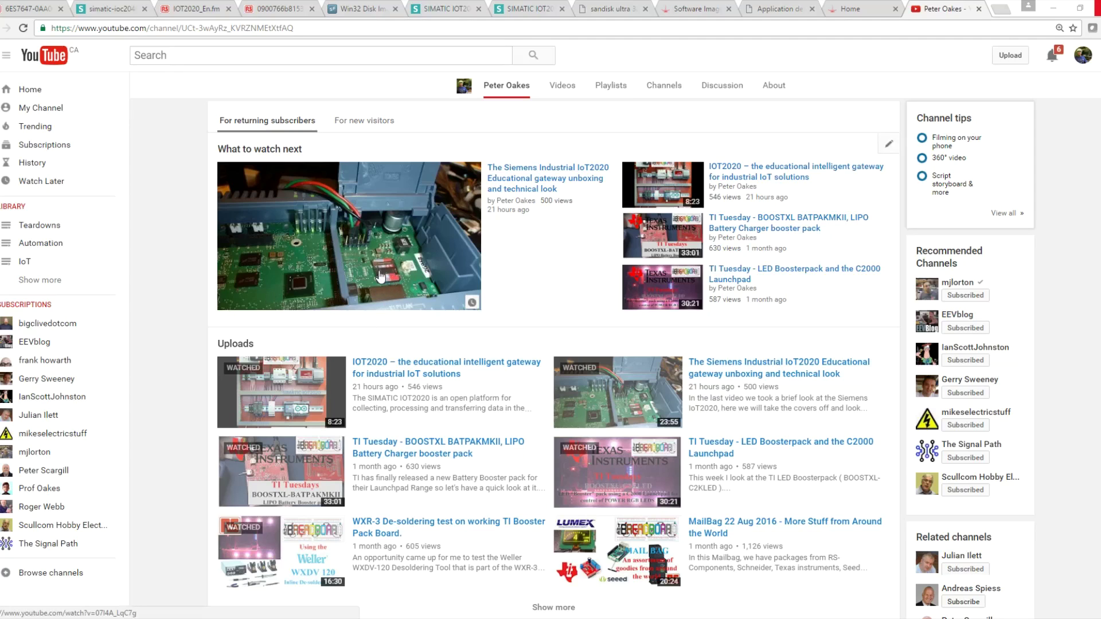
{"action": "scroll", "coordinate": [152, 253], "scroll_direction": "up", "scroll_amount": 4}
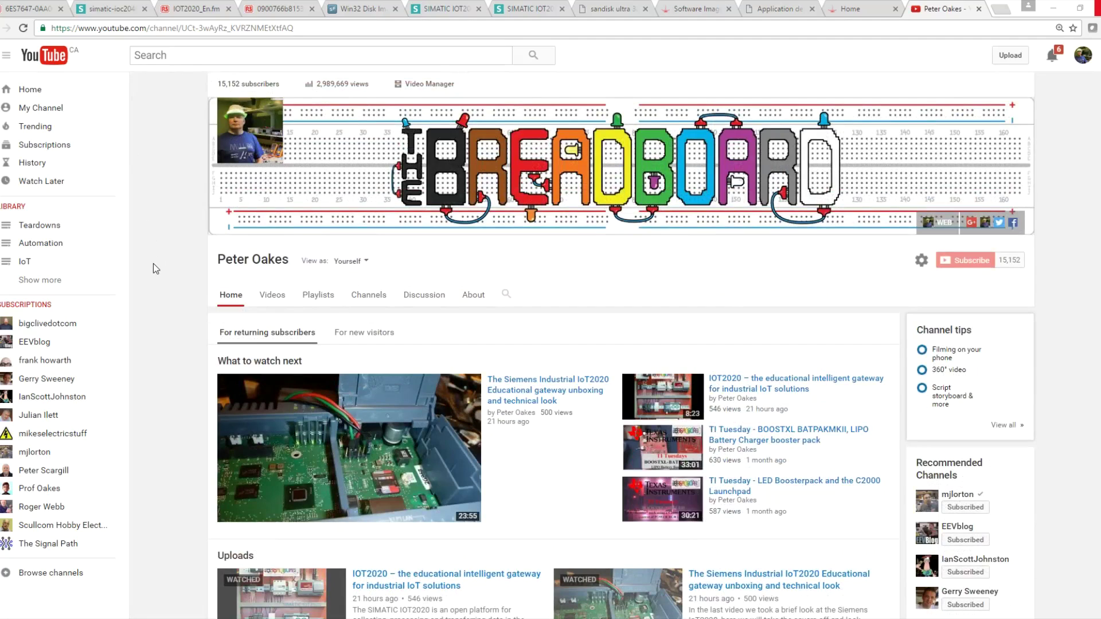
{"action": "left_click", "coordinate": [32, 7]}
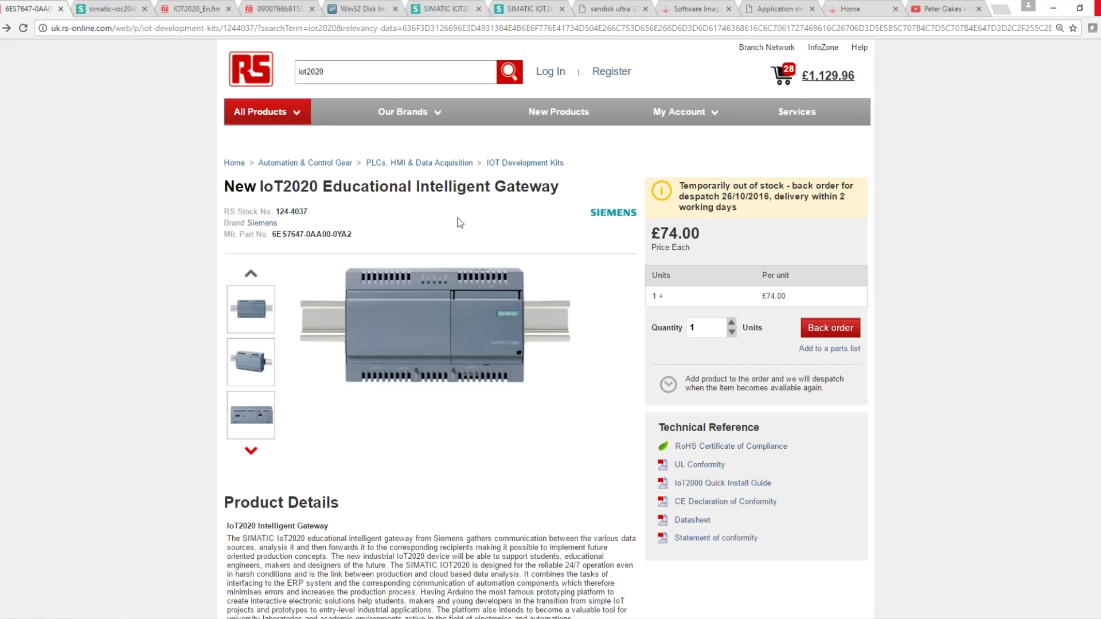
{"action": "left_click", "coordinate": [207, 5]}
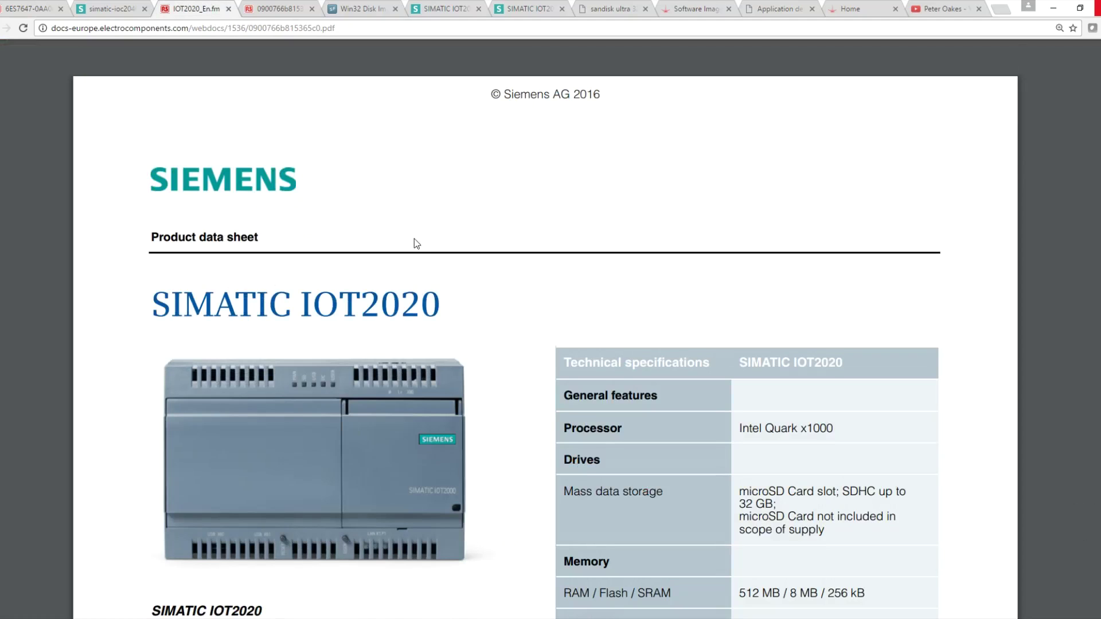
{"action": "scroll", "coordinate": [414, 239], "scroll_direction": "down", "scroll_amount": 4}
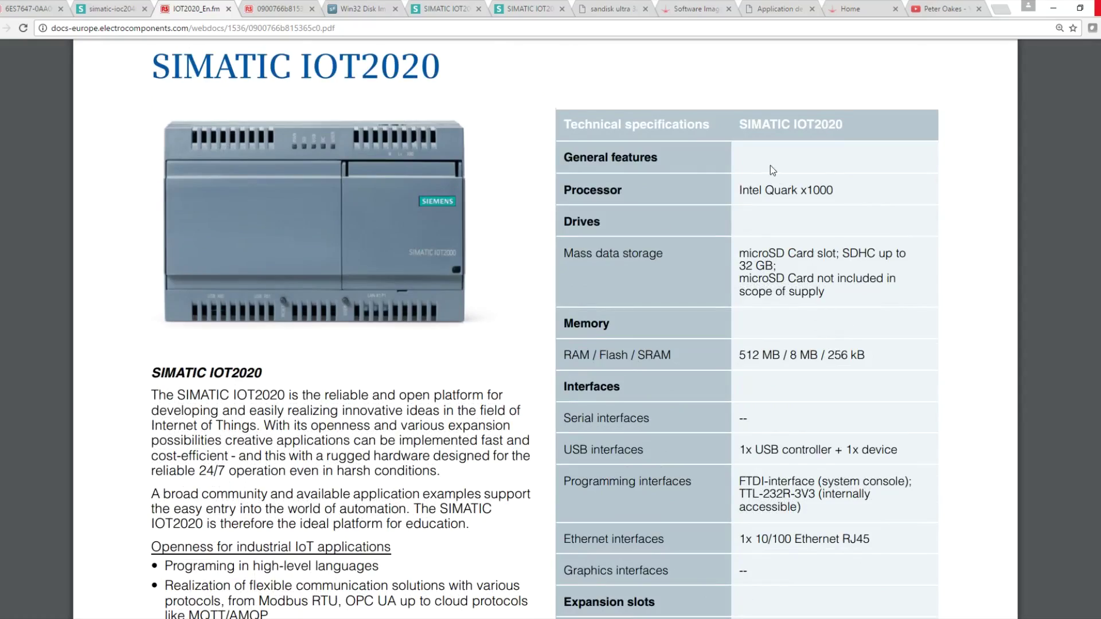
{"action": "scroll", "coordinate": [778, 282], "scroll_direction": "down", "scroll_amount": 4}
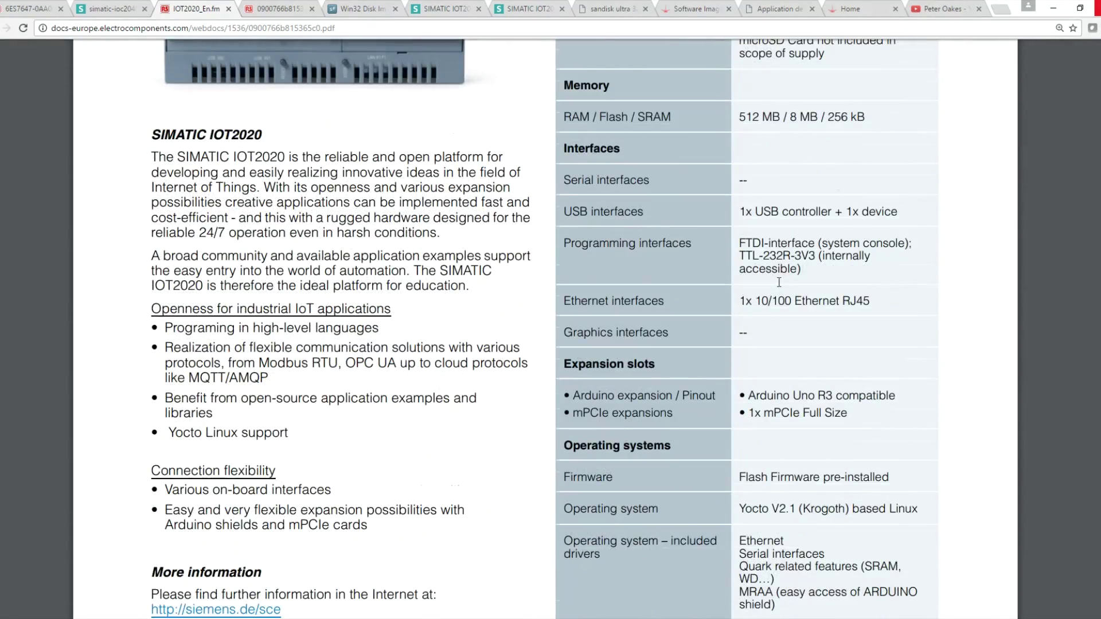
{"action": "scroll", "coordinate": [779, 282], "scroll_direction": "down", "scroll_amount": 3}
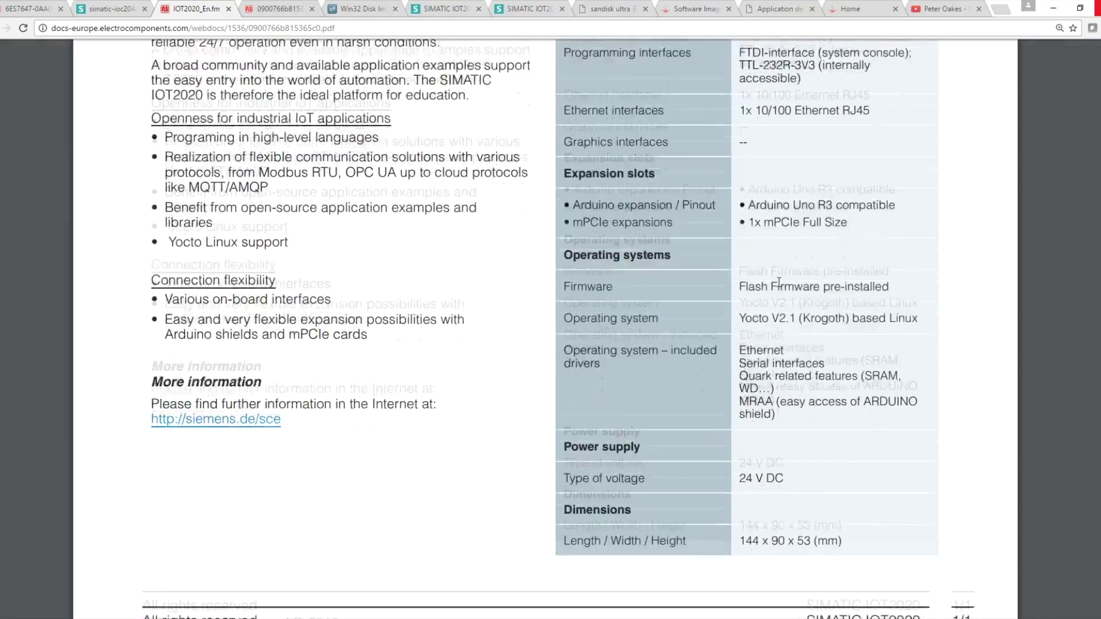
{"action": "scroll", "coordinate": [779, 282], "scroll_direction": "up", "scroll_amount": 11}
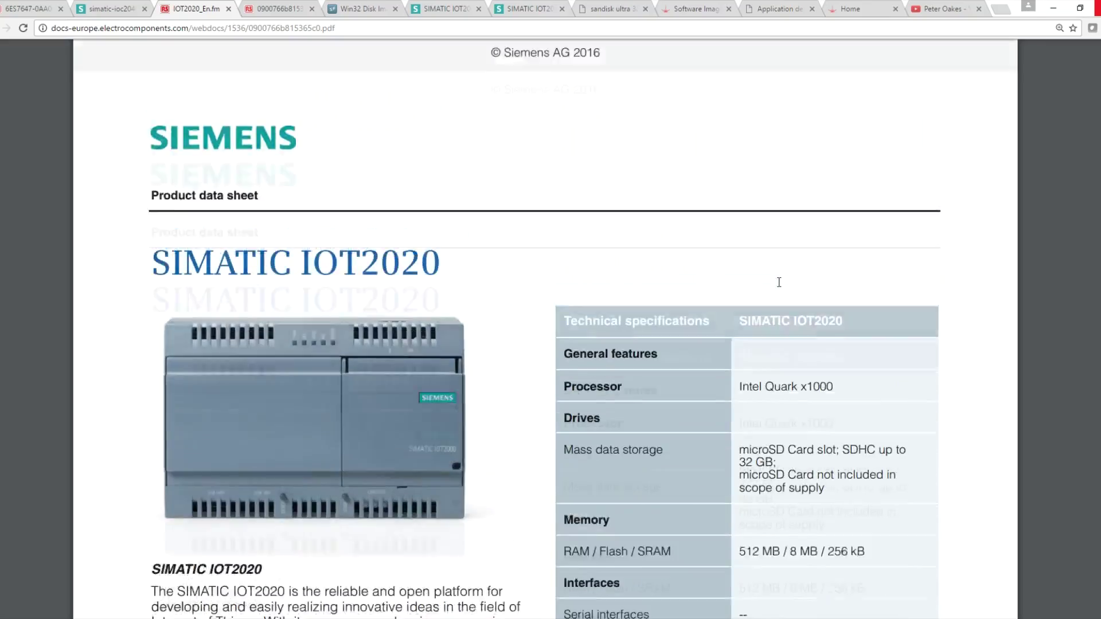
{"action": "scroll", "coordinate": [779, 283], "scroll_direction": "down", "scroll_amount": 2}
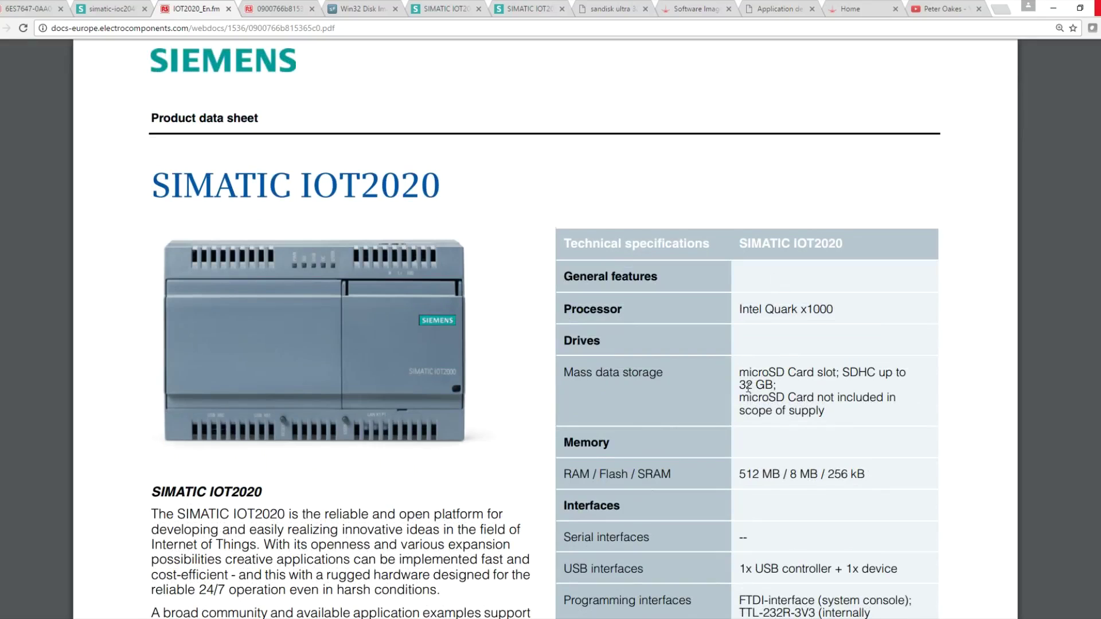
{"action": "left_click", "coordinate": [283, 10]}
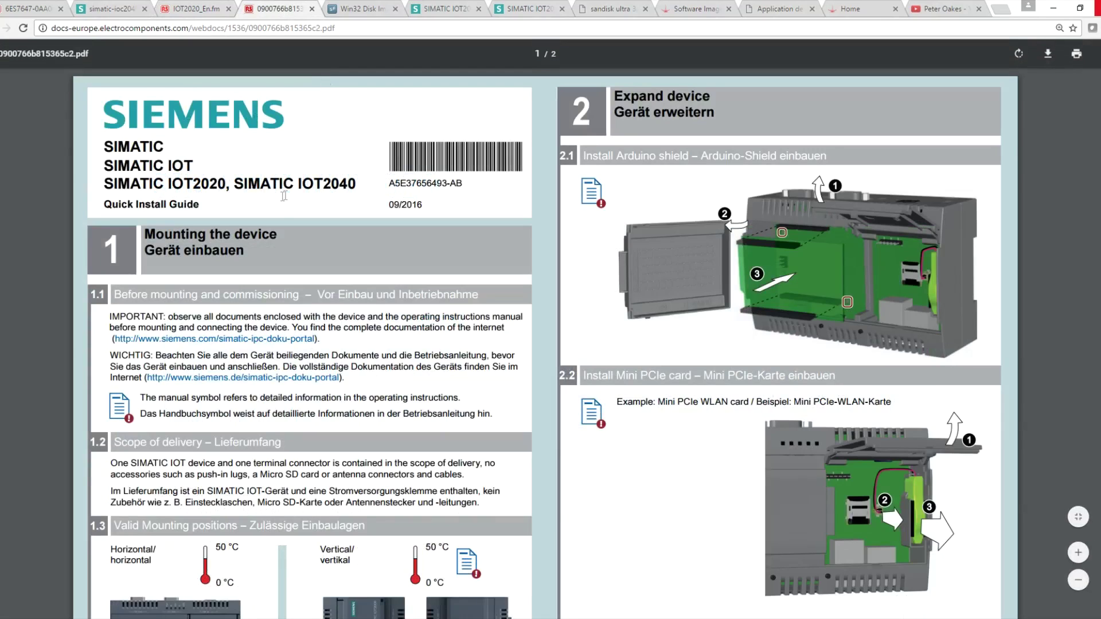
{"action": "scroll", "coordinate": [280, 213], "scroll_direction": "down", "scroll_amount": 4}
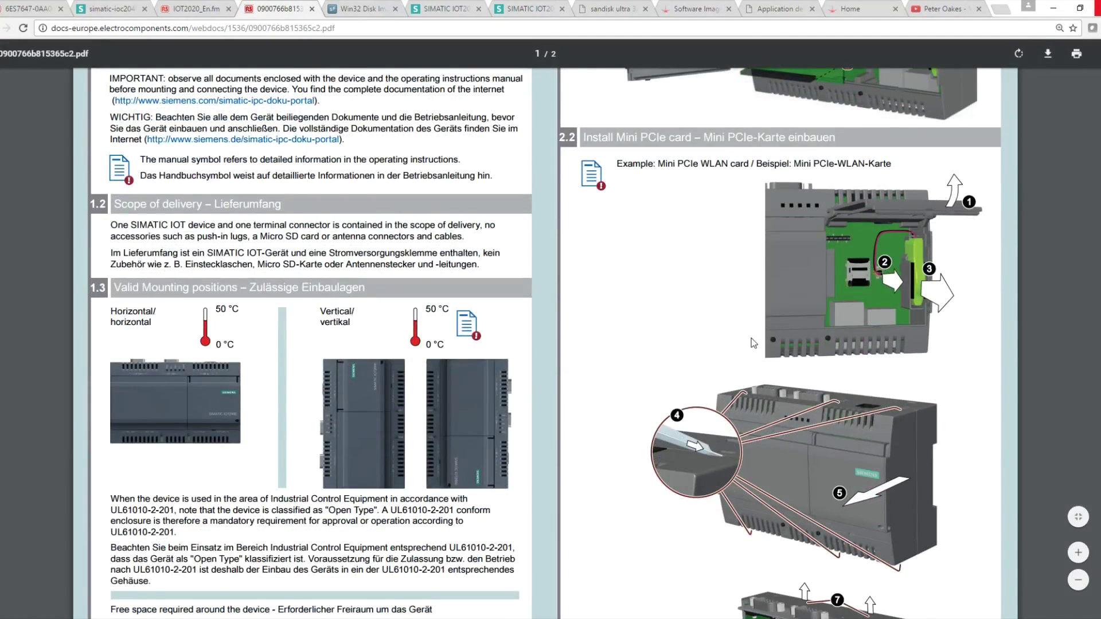
{"action": "scroll", "coordinate": [753, 343], "scroll_direction": "up", "scroll_amount": 4}
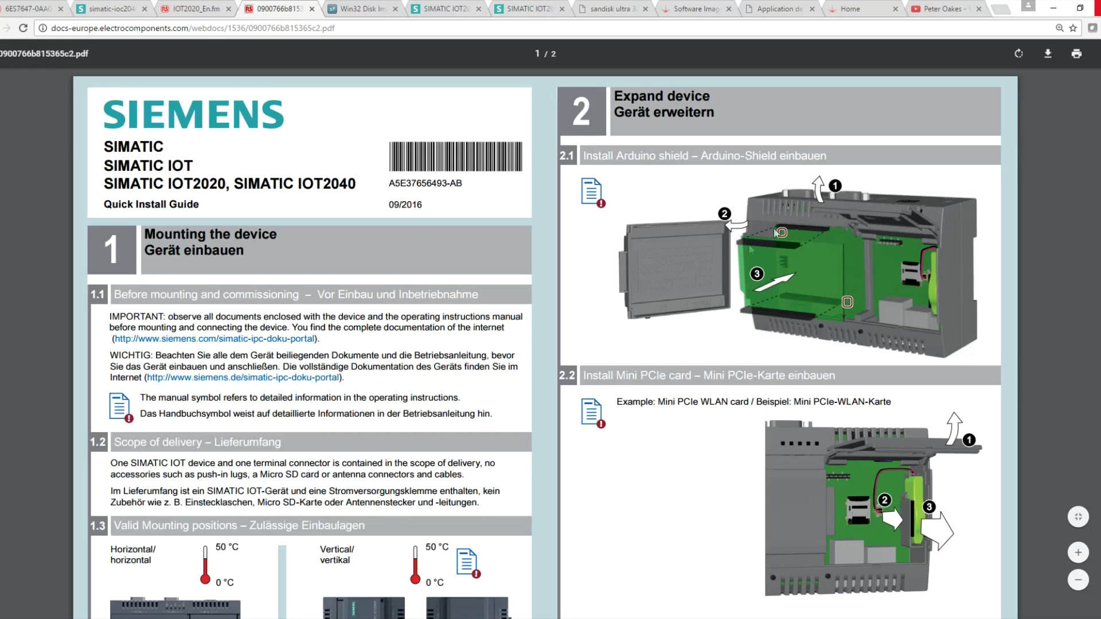
{"action": "scroll", "coordinate": [787, 339], "scroll_direction": "down", "scroll_amount": 2}
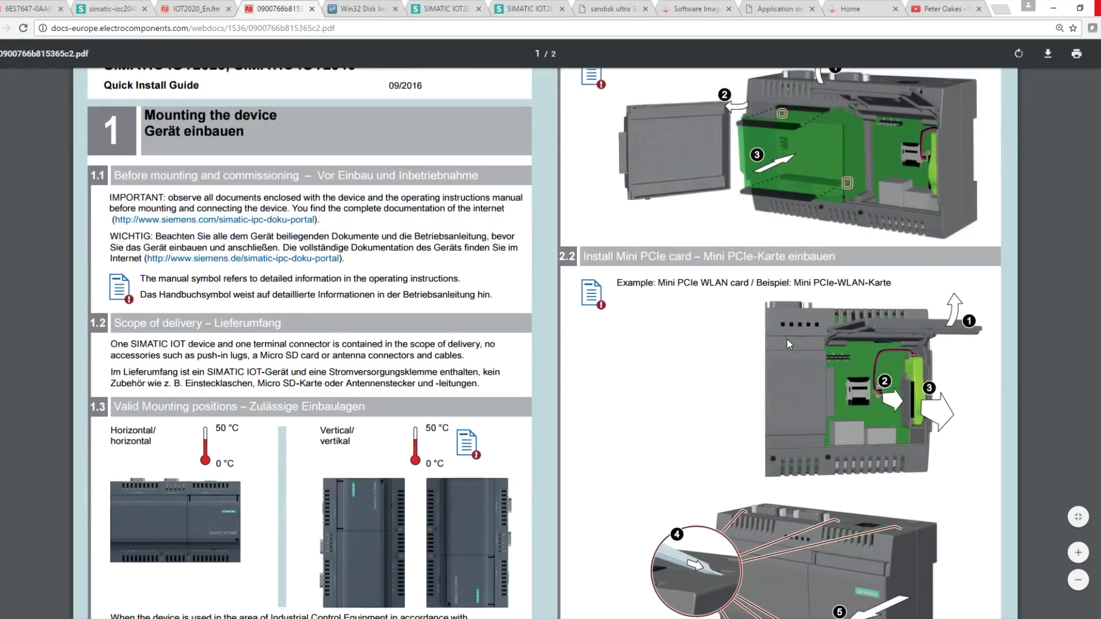
{"action": "scroll", "coordinate": [787, 339], "scroll_direction": "down", "scroll_amount": 1}
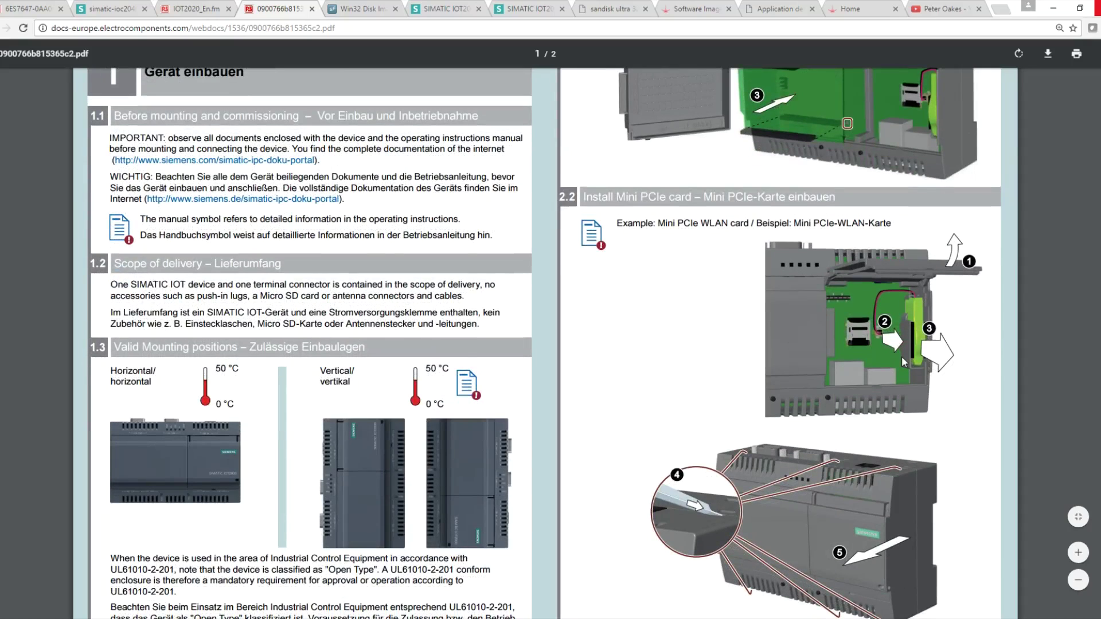
{"action": "scroll", "coordinate": [902, 357], "scroll_direction": "down", "scroll_amount": 4}
{"action": "scroll", "coordinate": [898, 359], "scroll_direction": "up", "scroll_amount": 4}
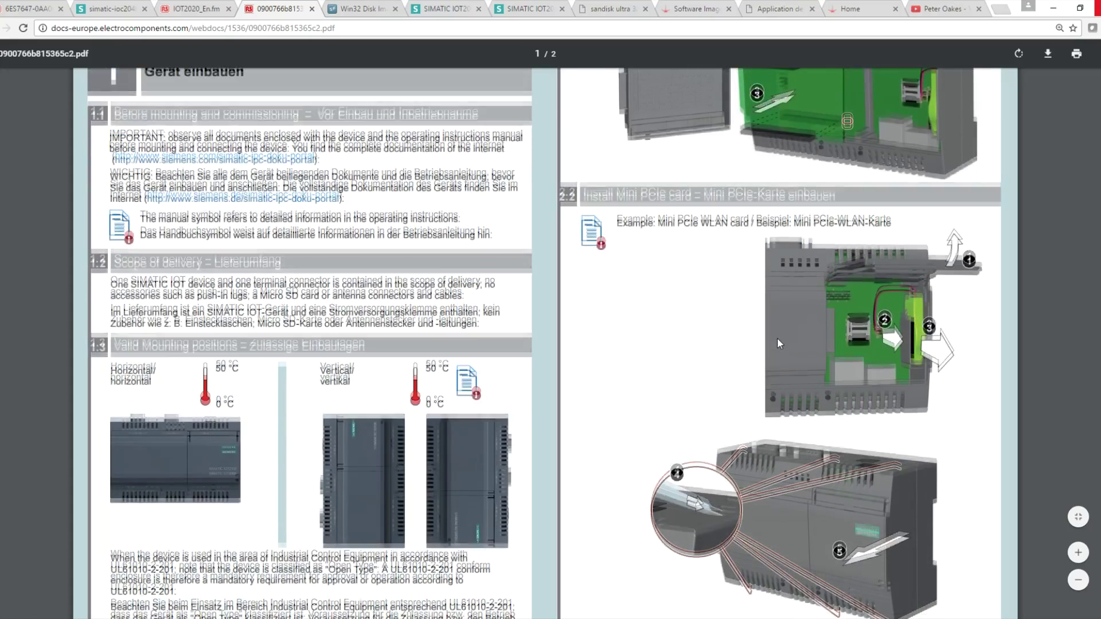
{"action": "scroll", "coordinate": [777, 338], "scroll_direction": "down", "scroll_amount": 3}
{"action": "scroll", "coordinate": [777, 338], "scroll_direction": "down", "scroll_amount": 5}
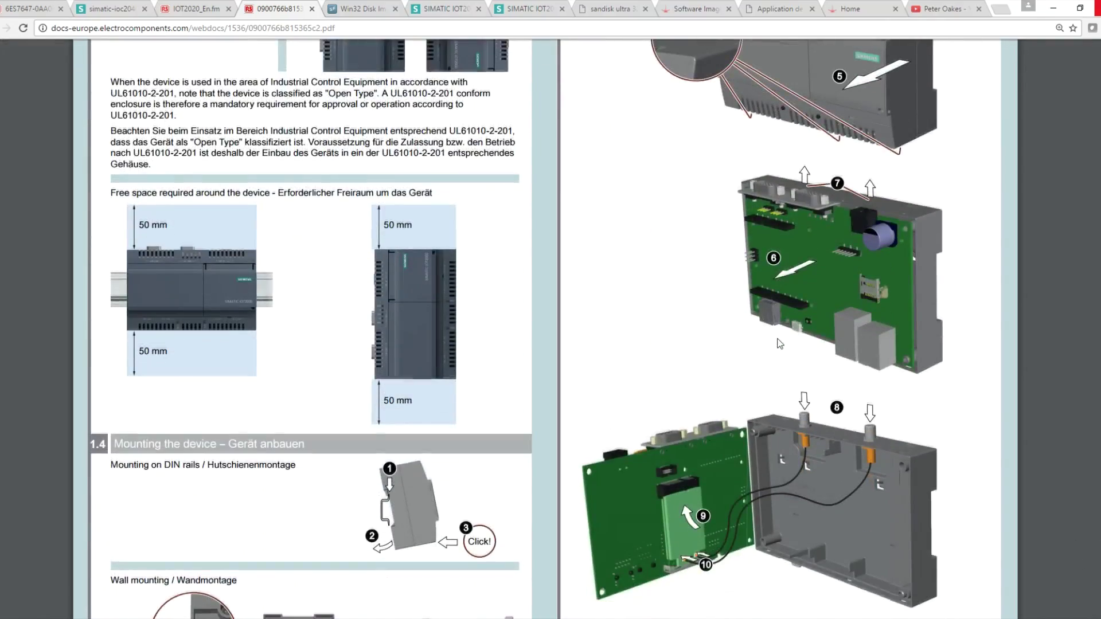
{"action": "scroll", "coordinate": [780, 343], "scroll_direction": "down", "scroll_amount": 1}
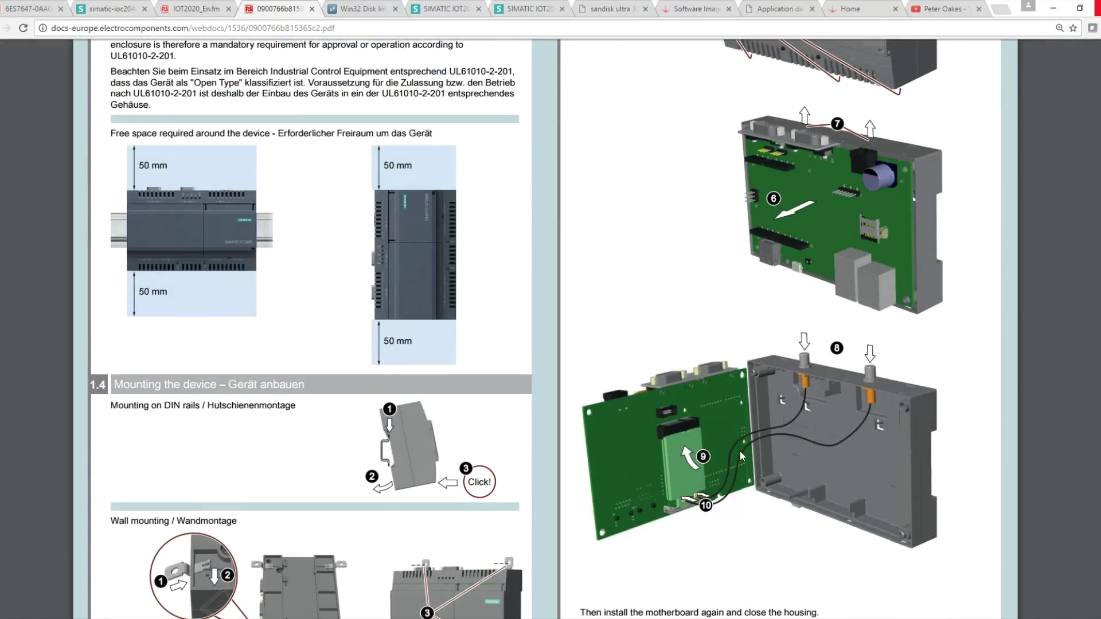
{"action": "scroll", "coordinate": [739, 450], "scroll_direction": "down", "scroll_amount": 8}
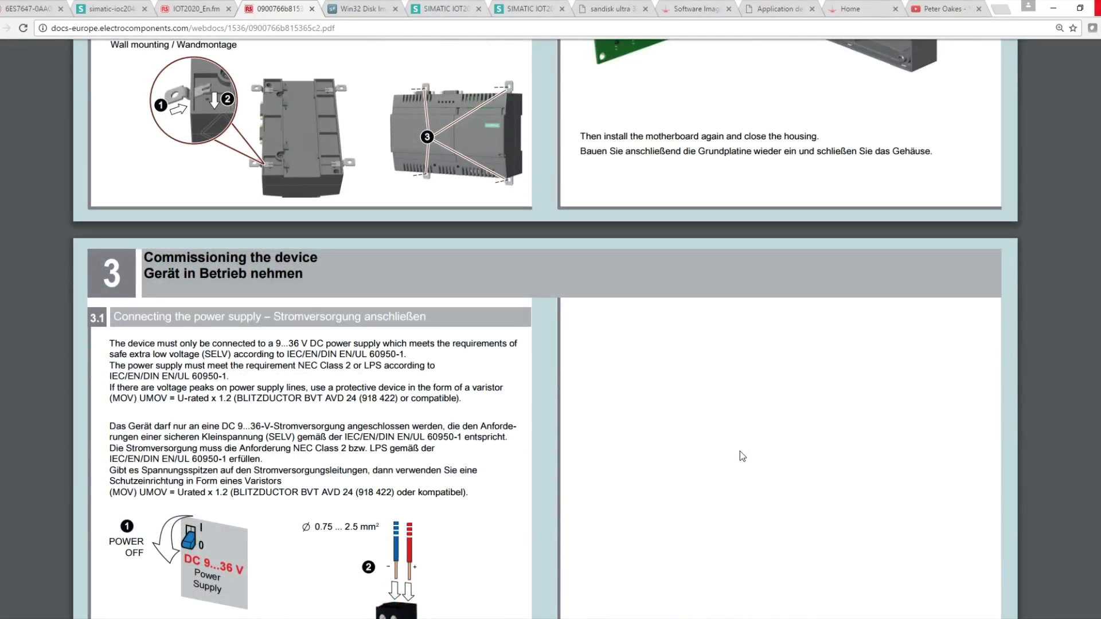
{"action": "scroll", "coordinate": [740, 457], "scroll_direction": "down", "scroll_amount": 5}
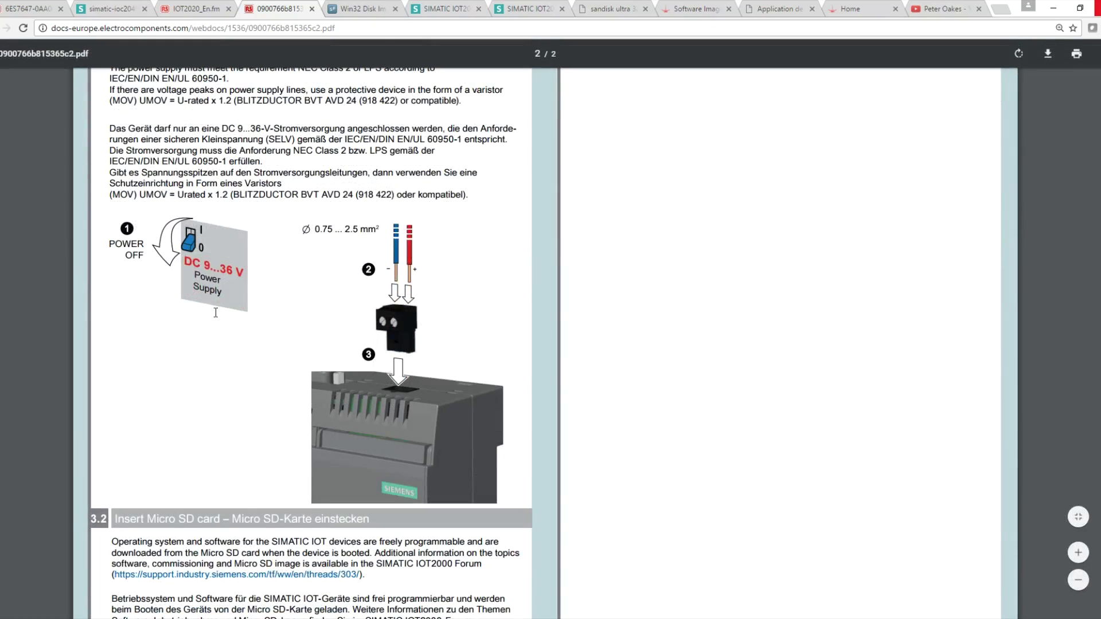
{"action": "scroll", "coordinate": [648, 308], "scroll_direction": "down", "scroll_amount": 6}
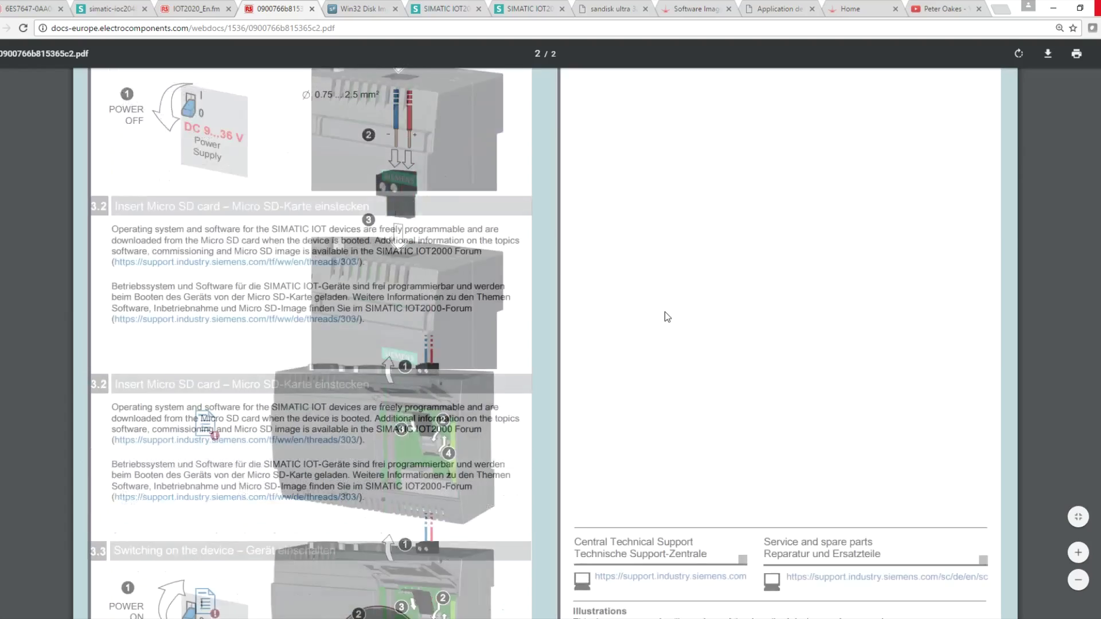
{"action": "left_click", "coordinate": [181, 9]}
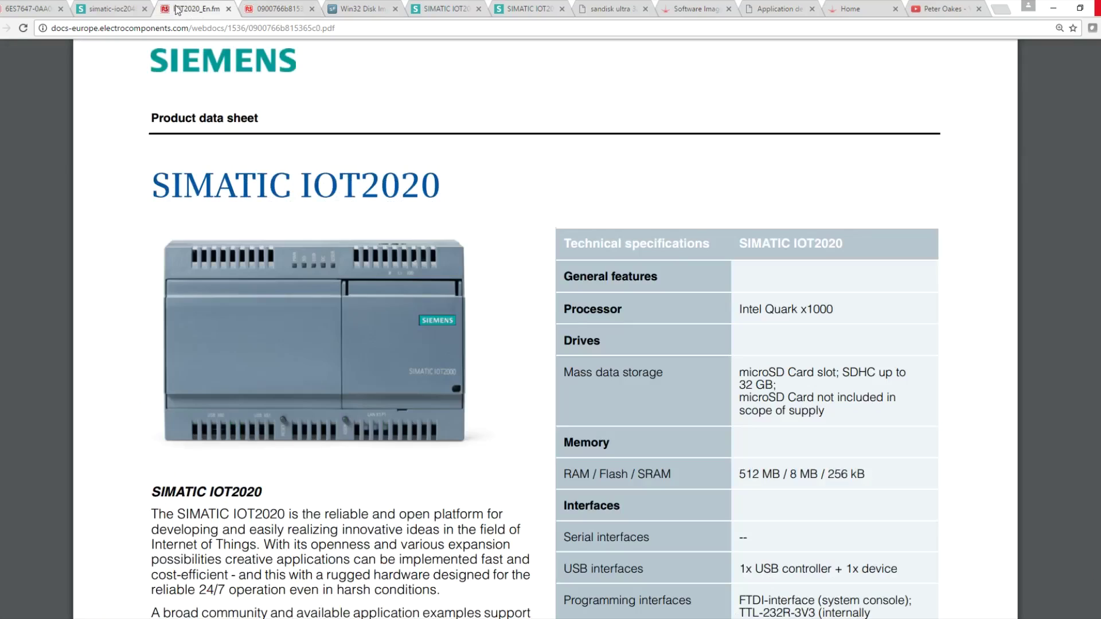
Go from the IOT2000 forum to the SD-Card example image page and request V2.1.0.
{"action": "left_click", "coordinate": [116, 10]}
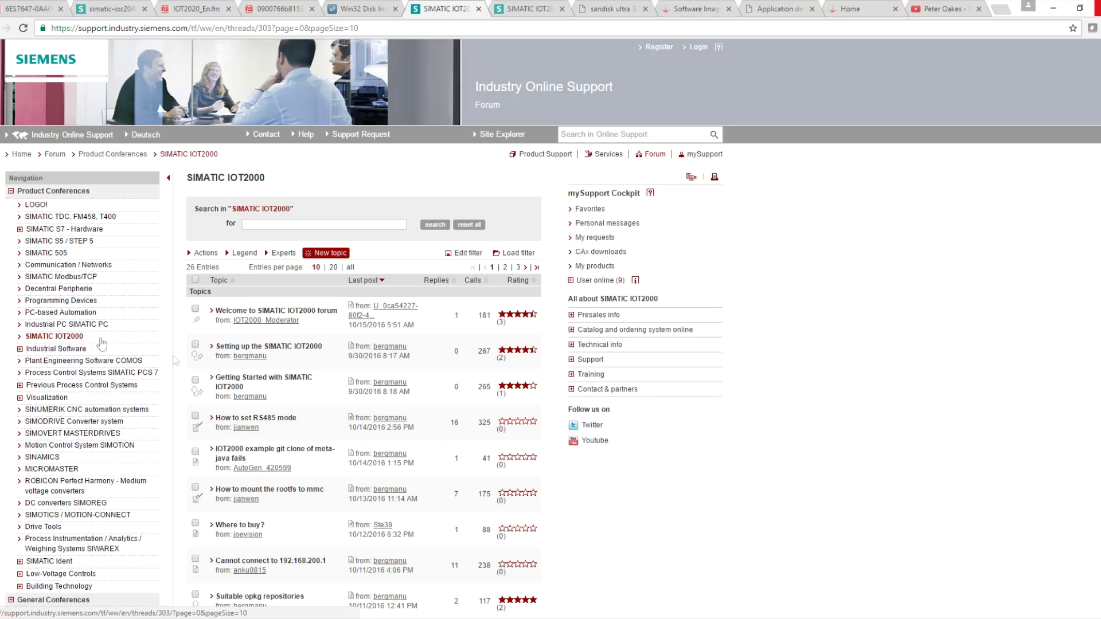
{"action": "scroll", "coordinate": [332, 463], "scroll_direction": "down", "scroll_amount": 2}
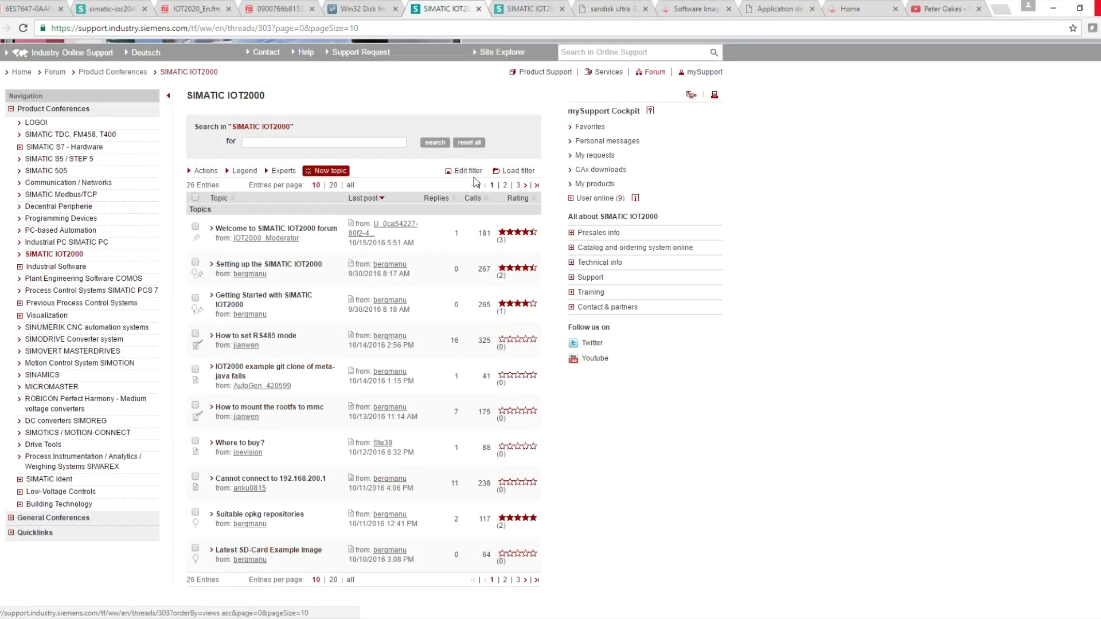
{"action": "left_click", "coordinate": [530, 7]}
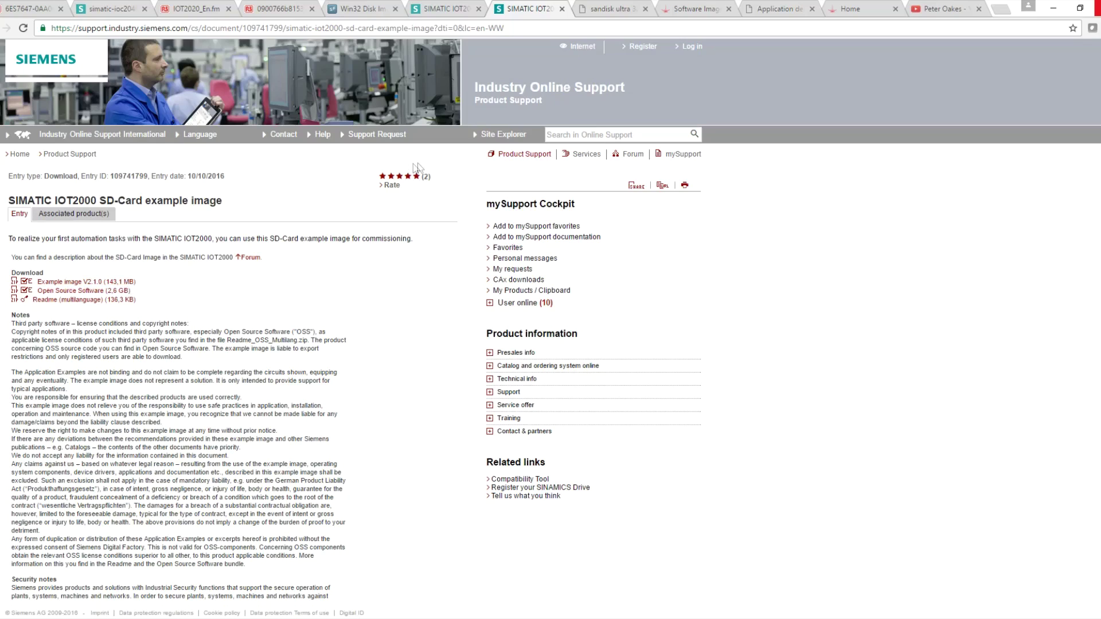
{"action": "left_click", "coordinate": [117, 281]}
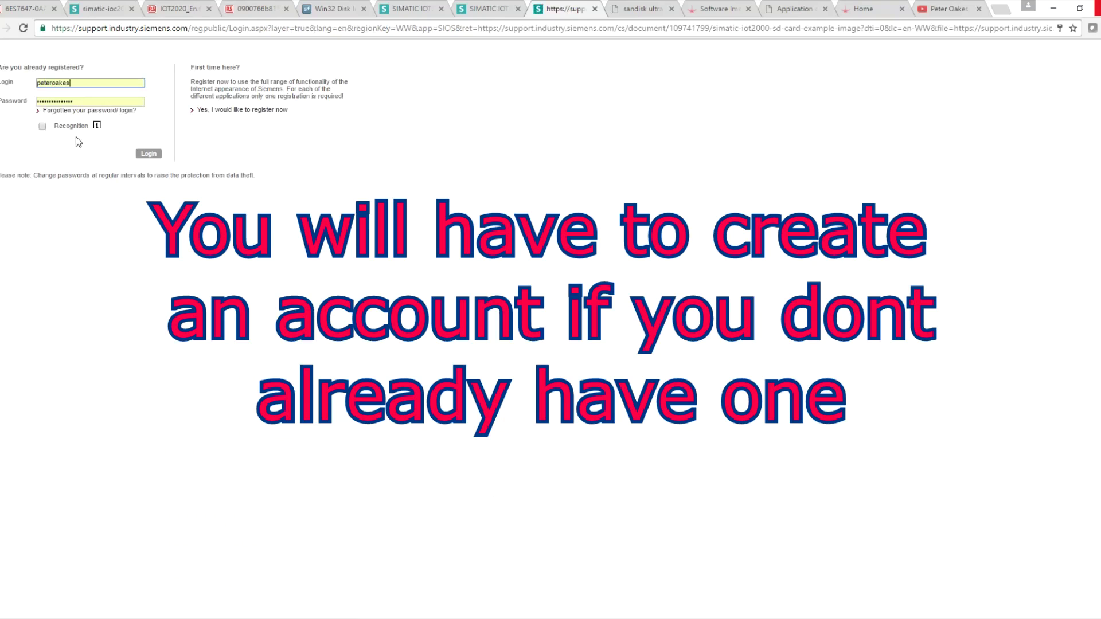
Log in, accept the export declaration, and continue to download Example_Image_V2_1_0.zip.
{"action": "left_click", "coordinate": [138, 155]}
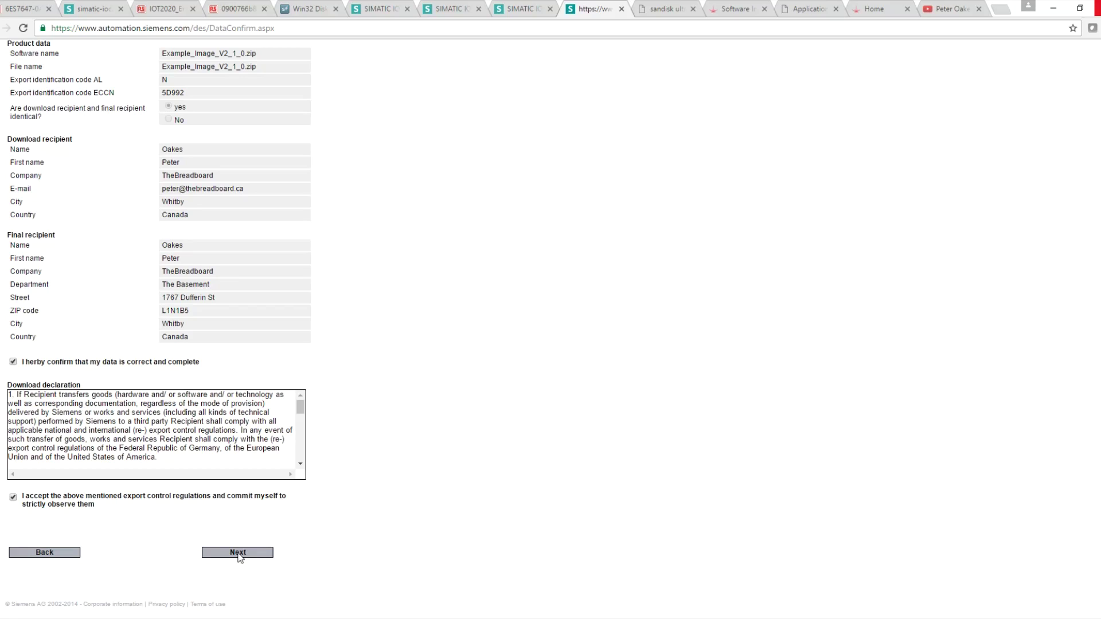
{"action": "left_click", "coordinate": [238, 554]}
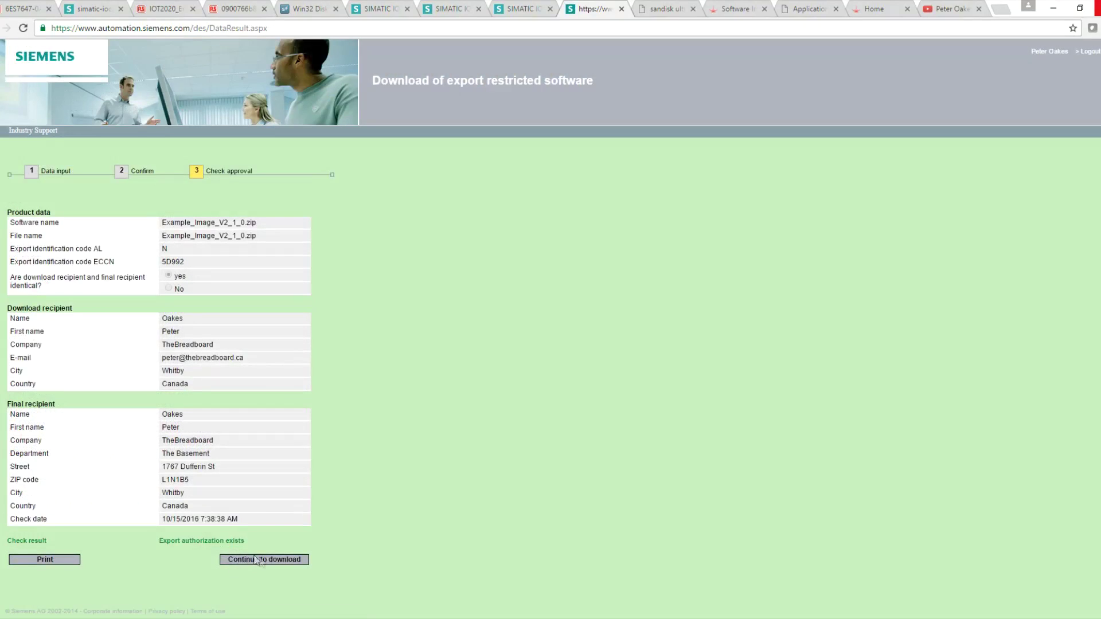
{"action": "left_click", "coordinate": [264, 560]}
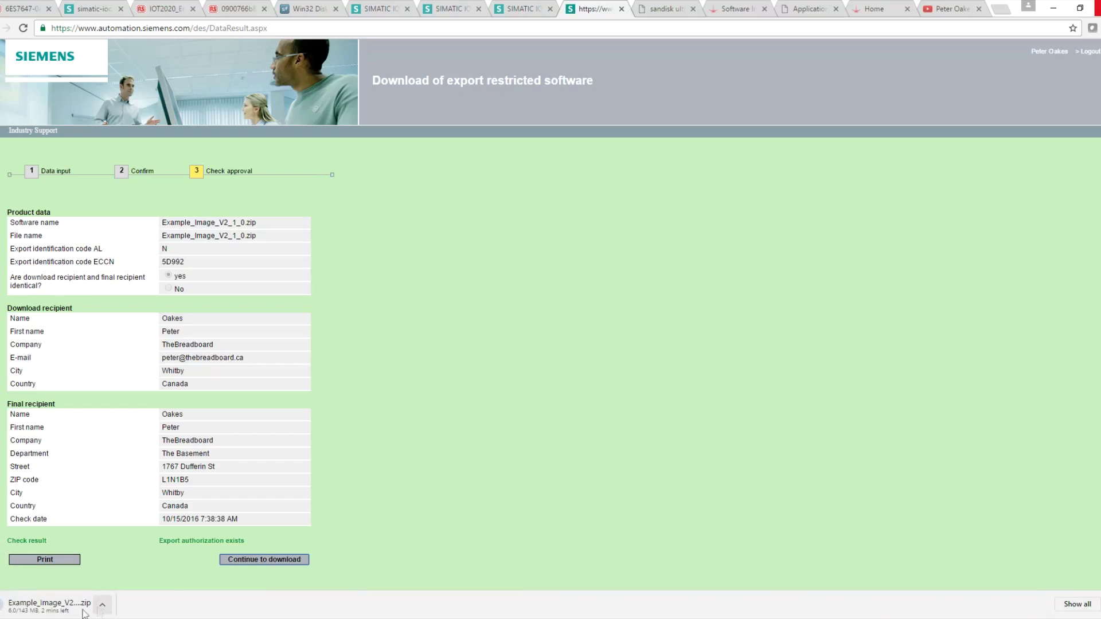
Cancel the running Example_Image_V2_1_0.zip download and move to the Win32 Disk Imager page.
{"action": "left_click", "coordinate": [102, 613]}
{"action": "left_click", "coordinate": [102, 608]}
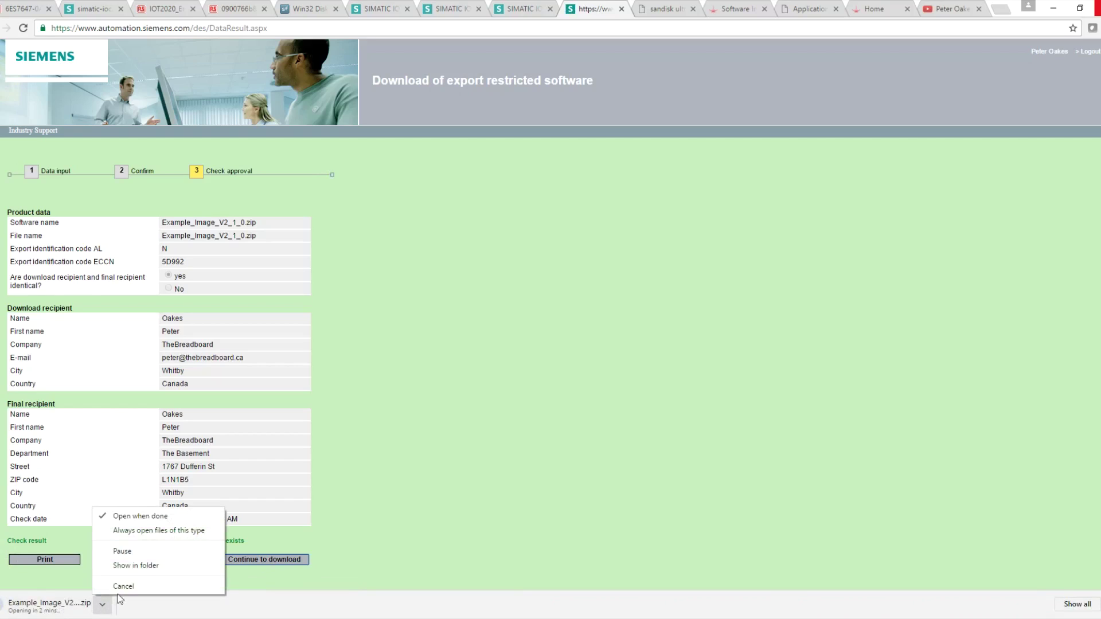
{"action": "left_click", "coordinate": [121, 588]}
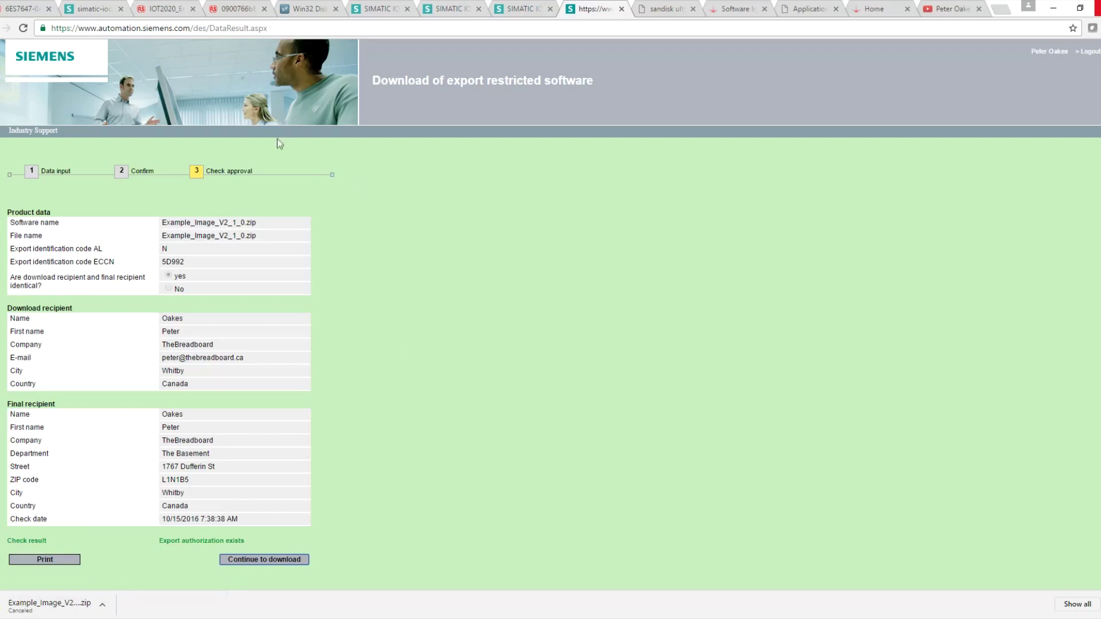
{"action": "left_click", "coordinate": [304, 9]}
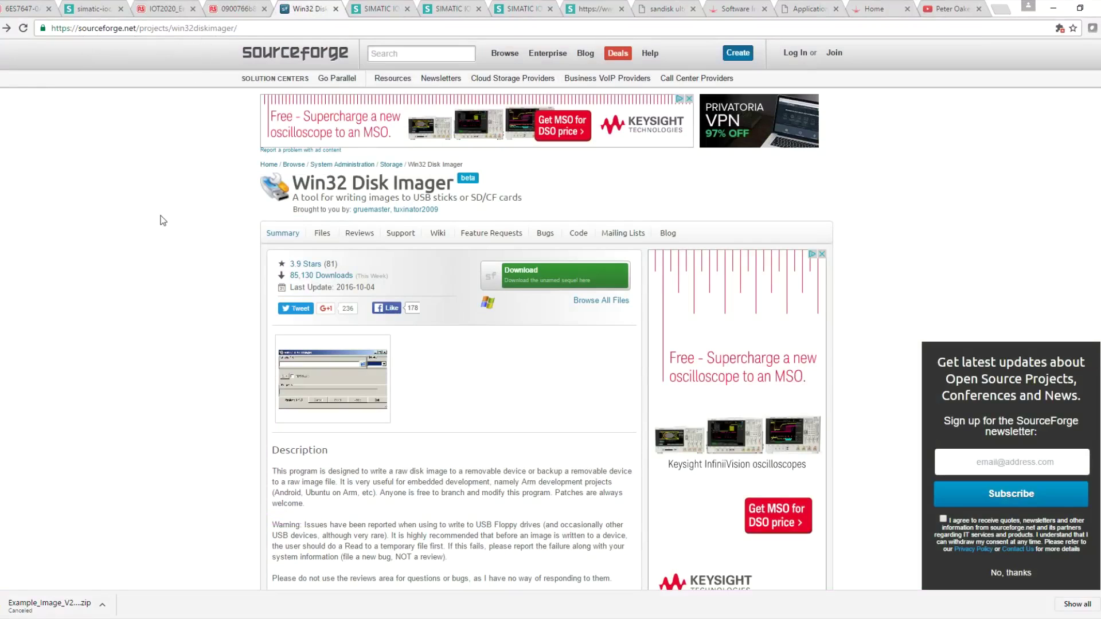
Return through the SIMATIC IOT2000 forum tab to the SD-Card example image page.
{"action": "left_click", "coordinate": [370, 8]}
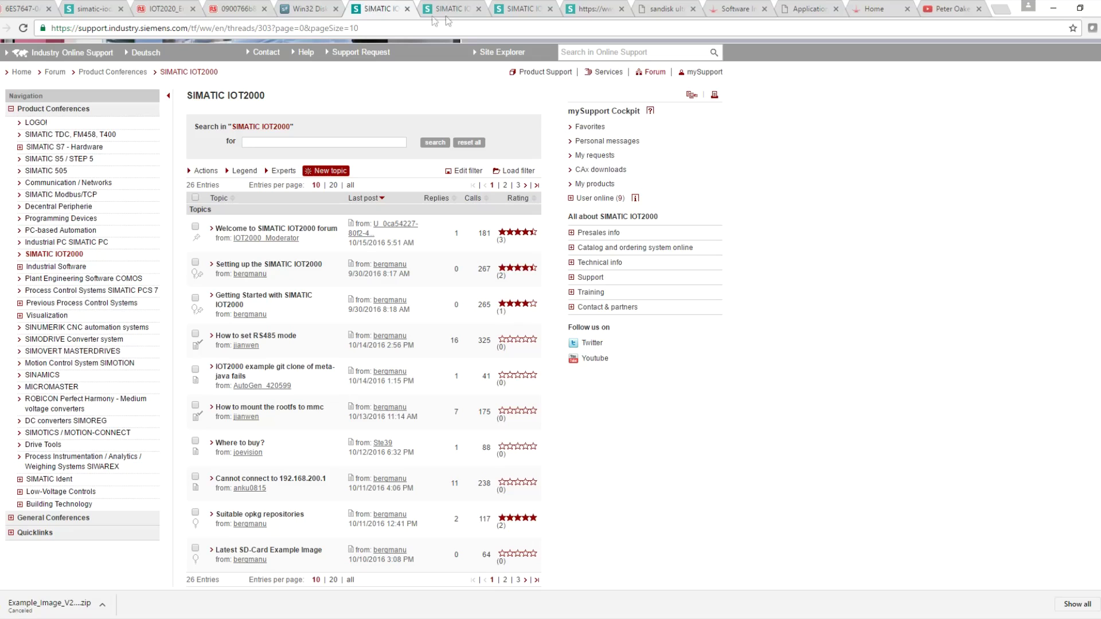
{"action": "left_click", "coordinate": [455, 8]}
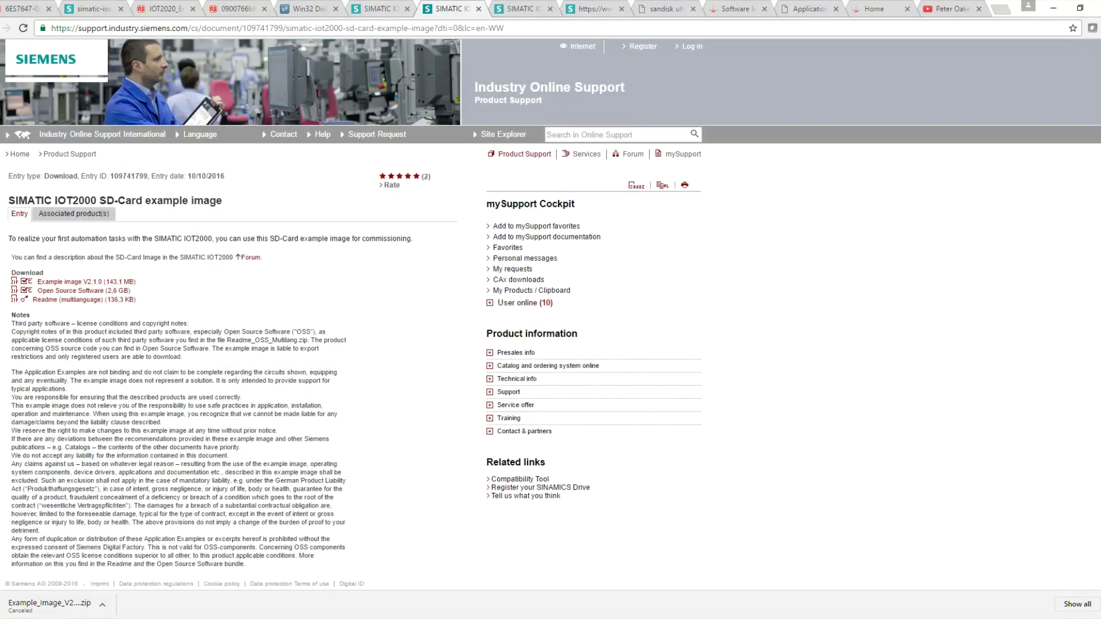
Reposition the Win32 Disk Imager window and show the SanDisk Ultra 32GB microSD picture.
{"action": "left_click_drag", "start_coordinate": [336, 236], "coordinate": [337, 212]}
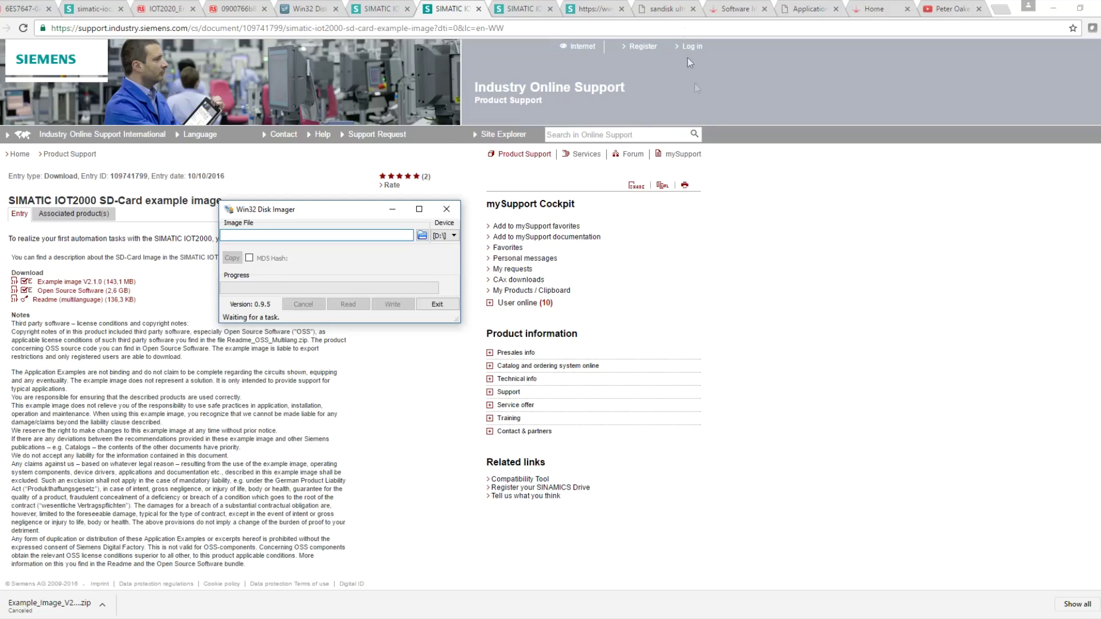
{"action": "left_click", "coordinate": [666, 9]}
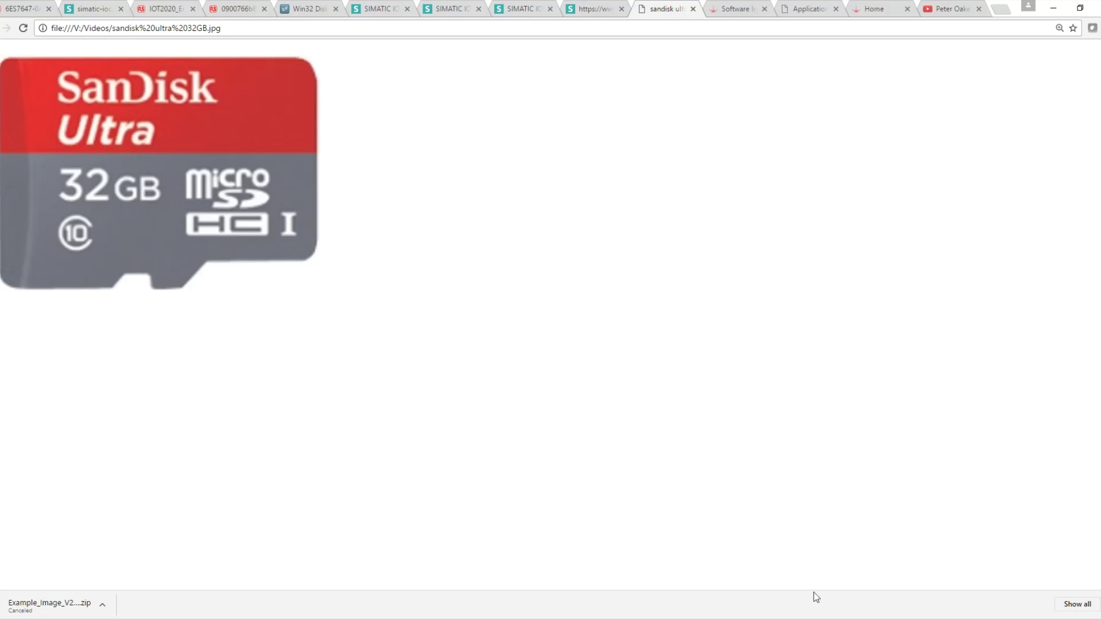
Bring Win32 Disk Imager forward and choose [G:\] as the target device.
{"action": "left_click", "coordinate": [815, 618]}
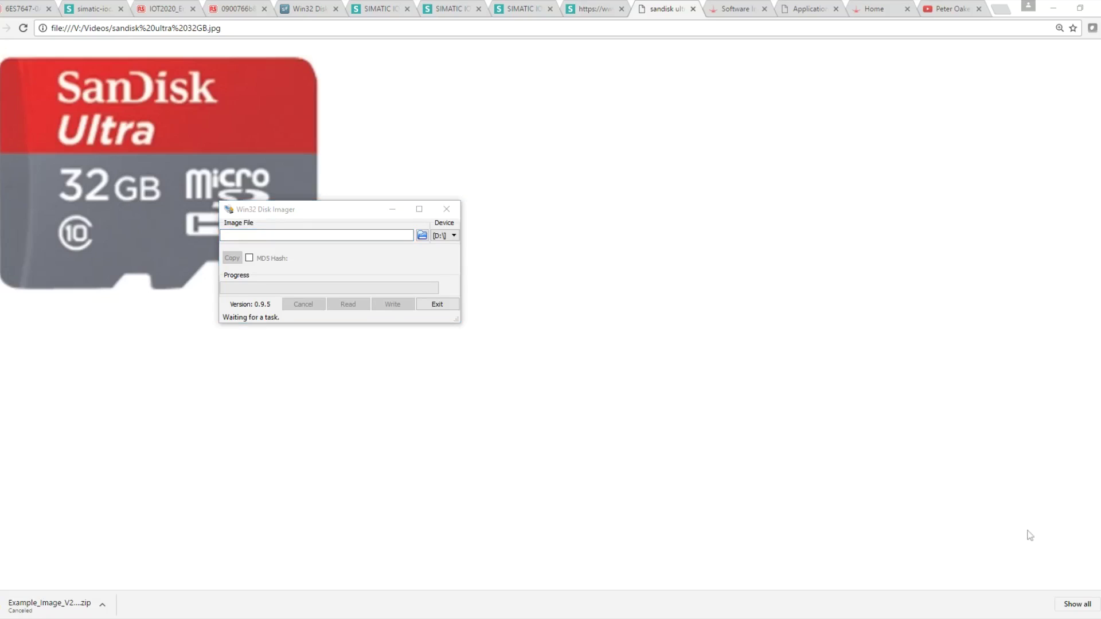
{"action": "left_click", "coordinate": [448, 236]}
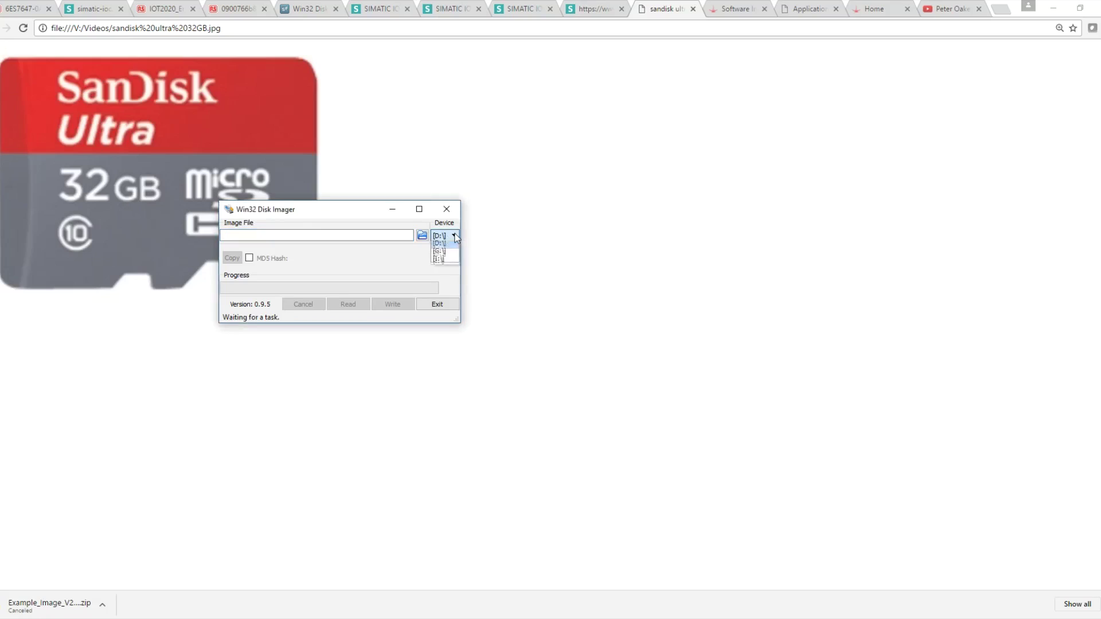
{"action": "left_click", "coordinate": [455, 253]}
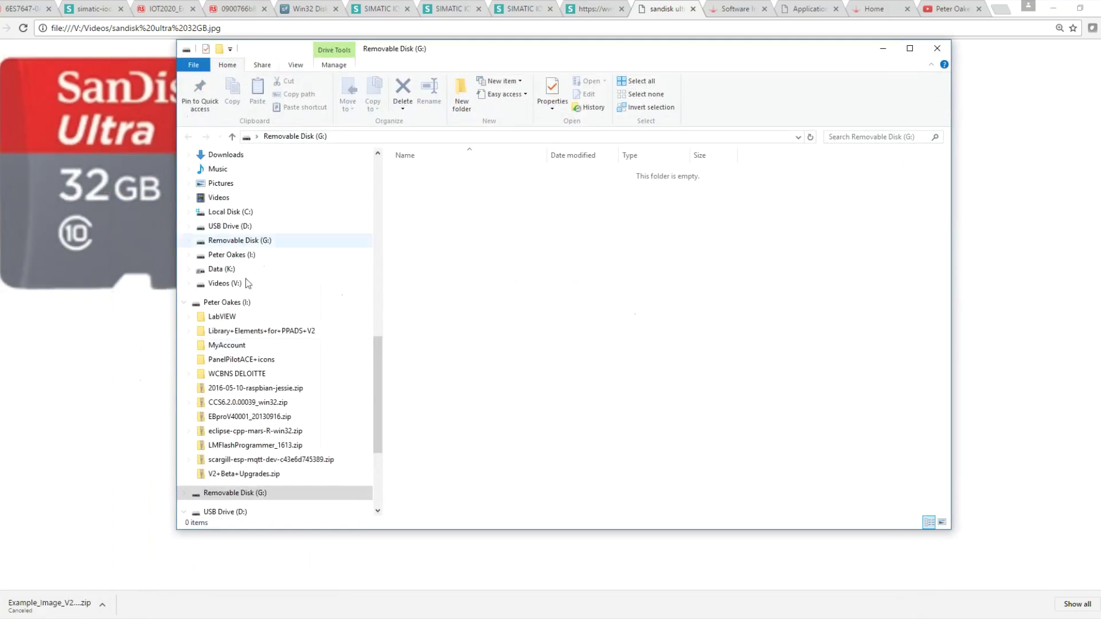
{"action": "scroll", "coordinate": [229, 509], "scroll_direction": "down", "scroll_amount": 4}
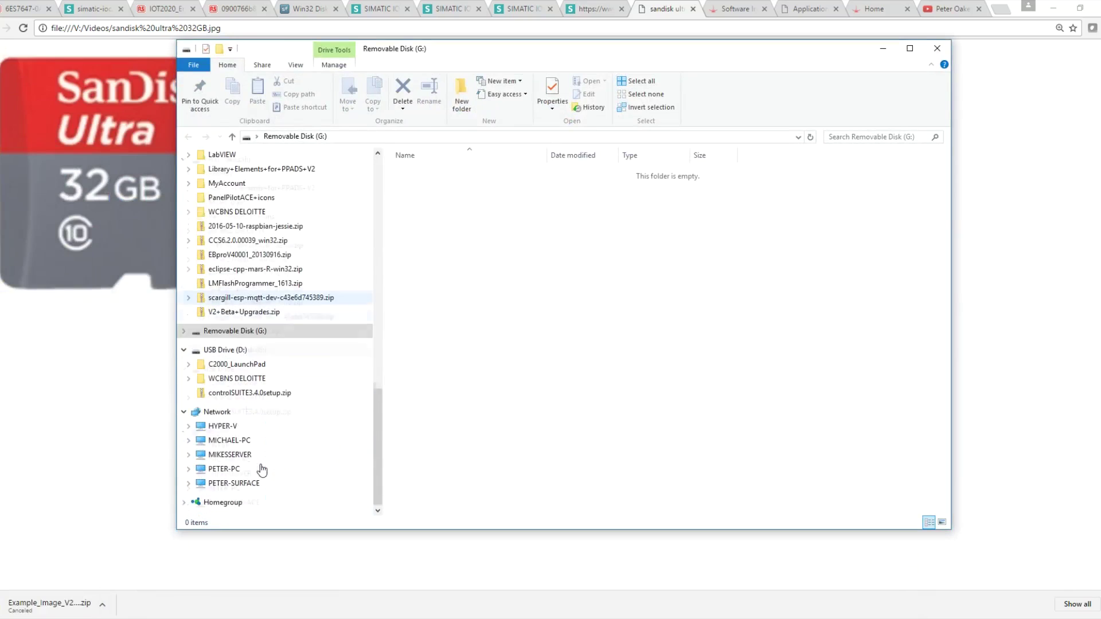
{"action": "left_click", "coordinate": [206, 333]}
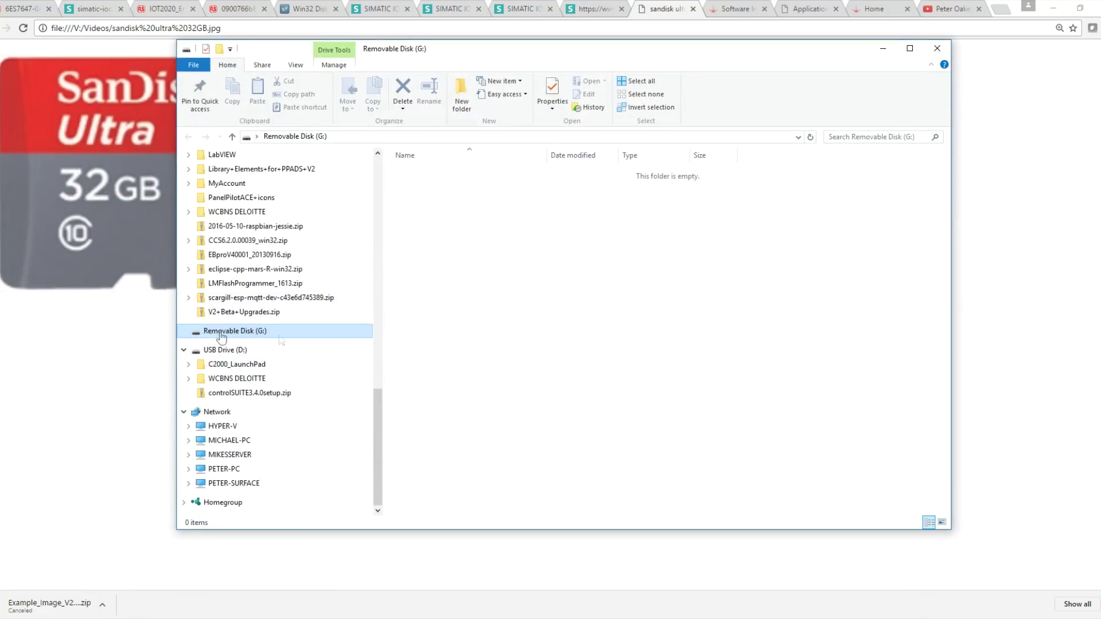
{"action": "left_click", "coordinate": [883, 49]}
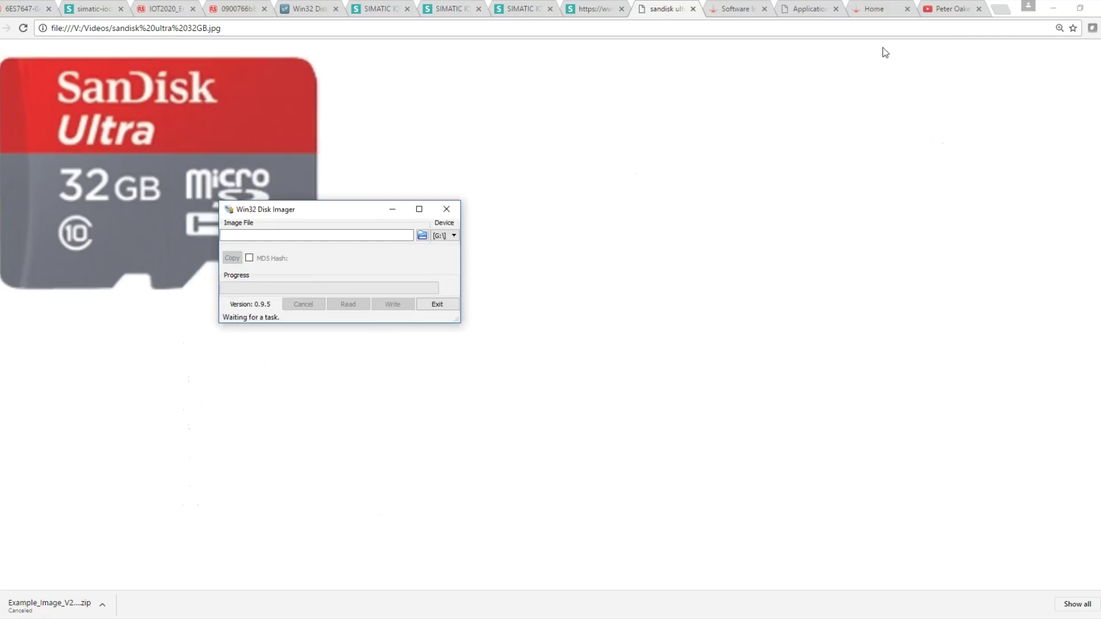
Browse Data (K:) with file type *.* and load iot2000-example-image-iot2000.wic.
{"action": "left_click", "coordinate": [423, 235]}
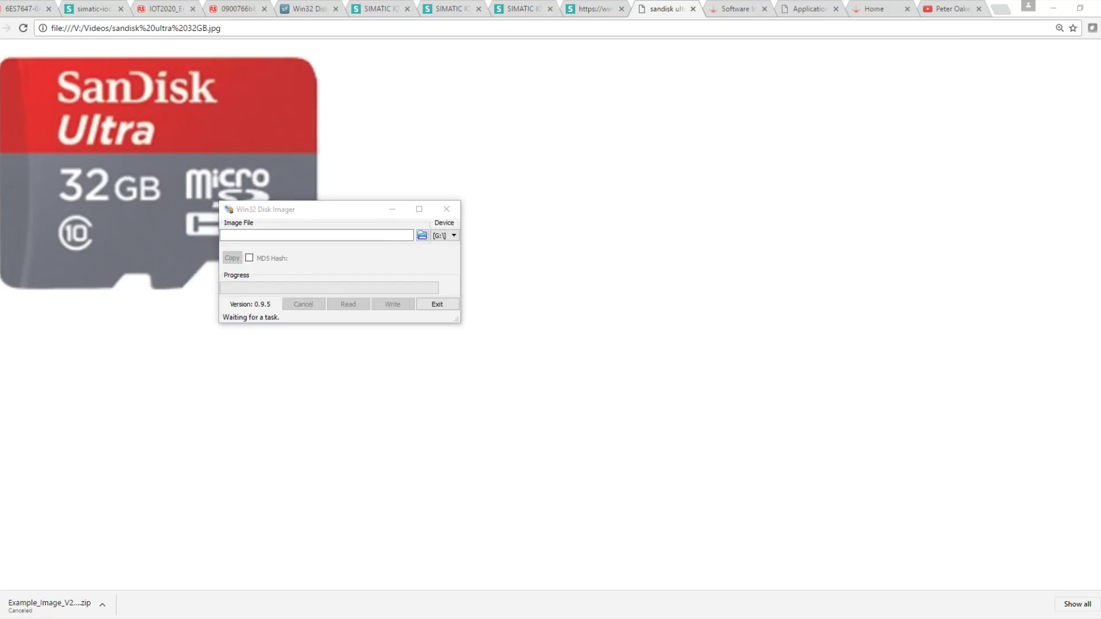
{"action": "left_click_drag", "start_coordinate": [534, 209], "coordinate": [831, 116]}
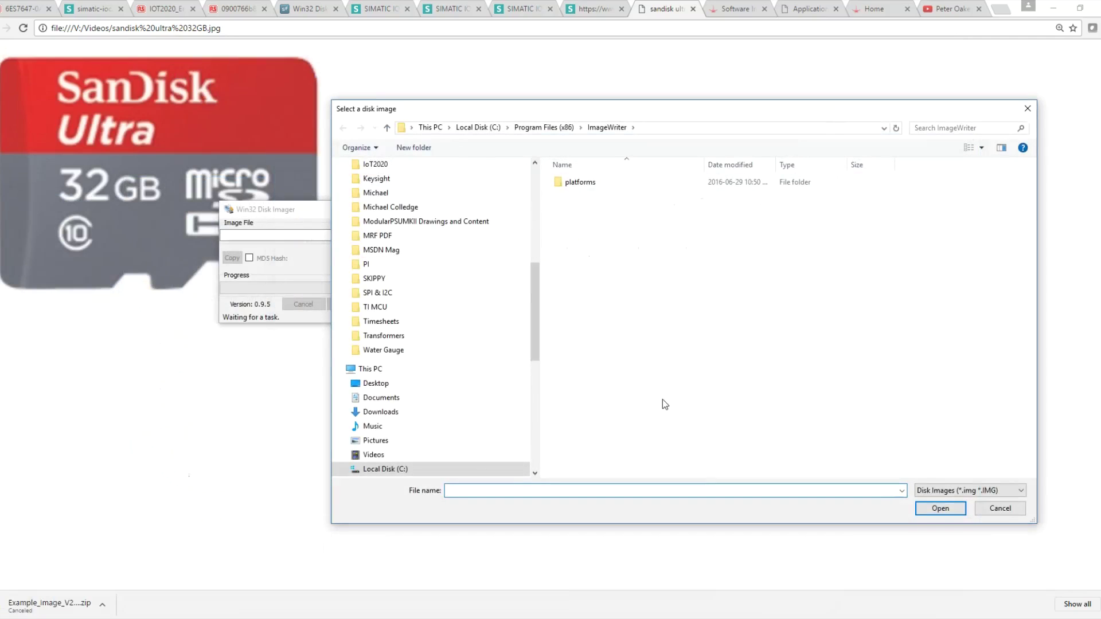
{"action": "left_click_drag", "start_coordinate": [536, 342], "coordinate": [536, 377]}
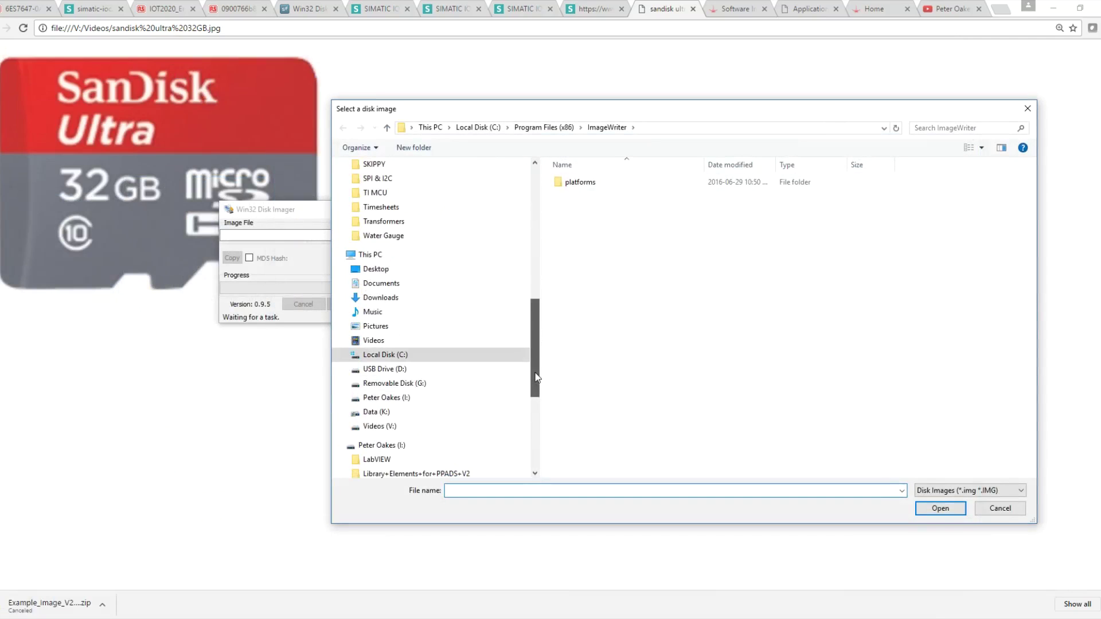
{"action": "left_click", "coordinate": [412, 413]}
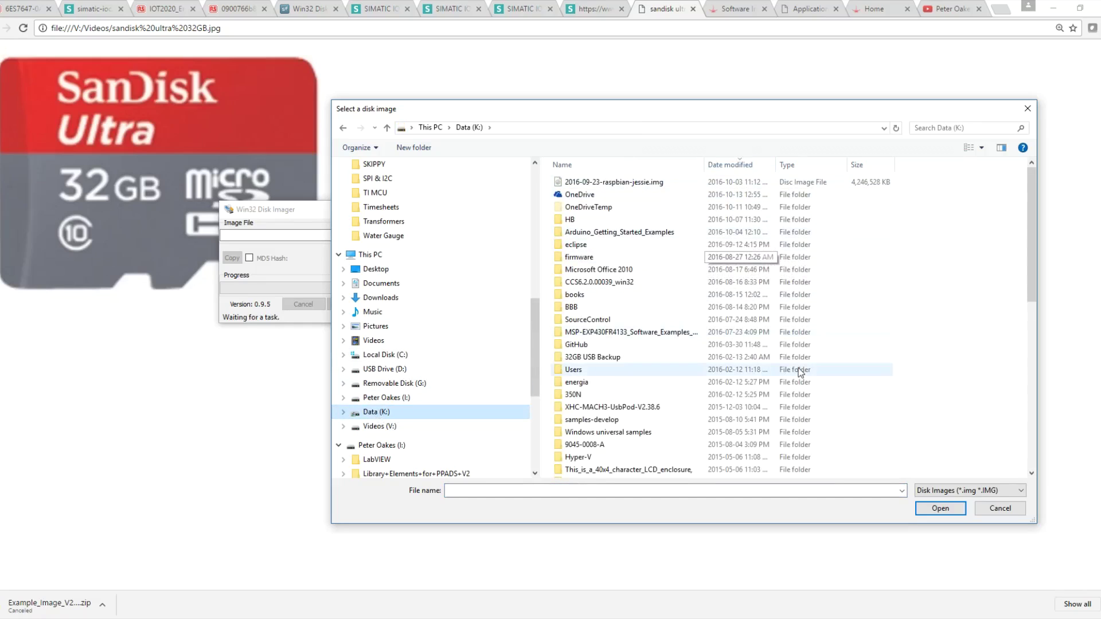
{"action": "left_click", "coordinate": [970, 493]}
{"action": "left_click", "coordinate": [969, 512]}
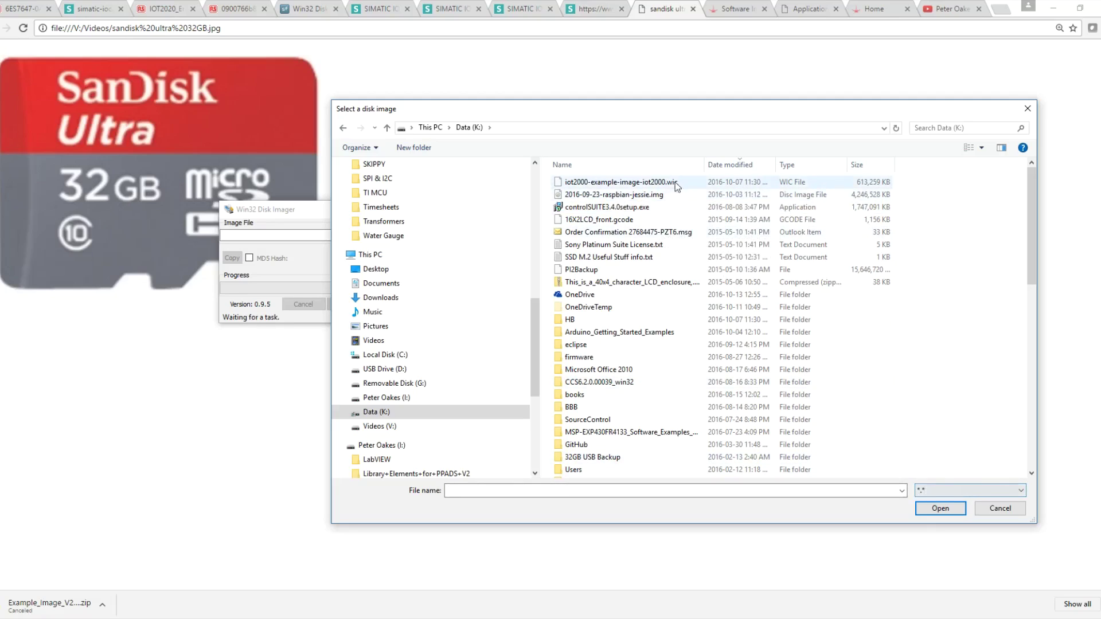
{"action": "left_click", "coordinate": [673, 184]}
{"action": "double_click", "coordinate": [673, 184]}
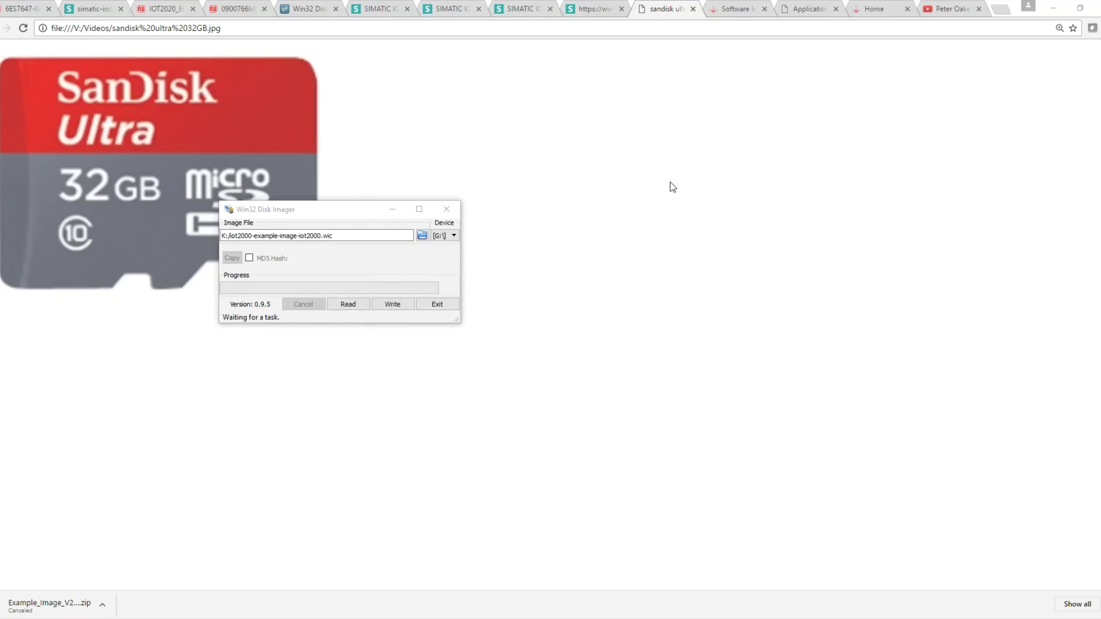
Write the .wic image to G:, confirm the overwrite, and close the imager after Done.
{"action": "left_click", "coordinate": [394, 305]}
{"action": "left_click", "coordinate": [393, 308]}
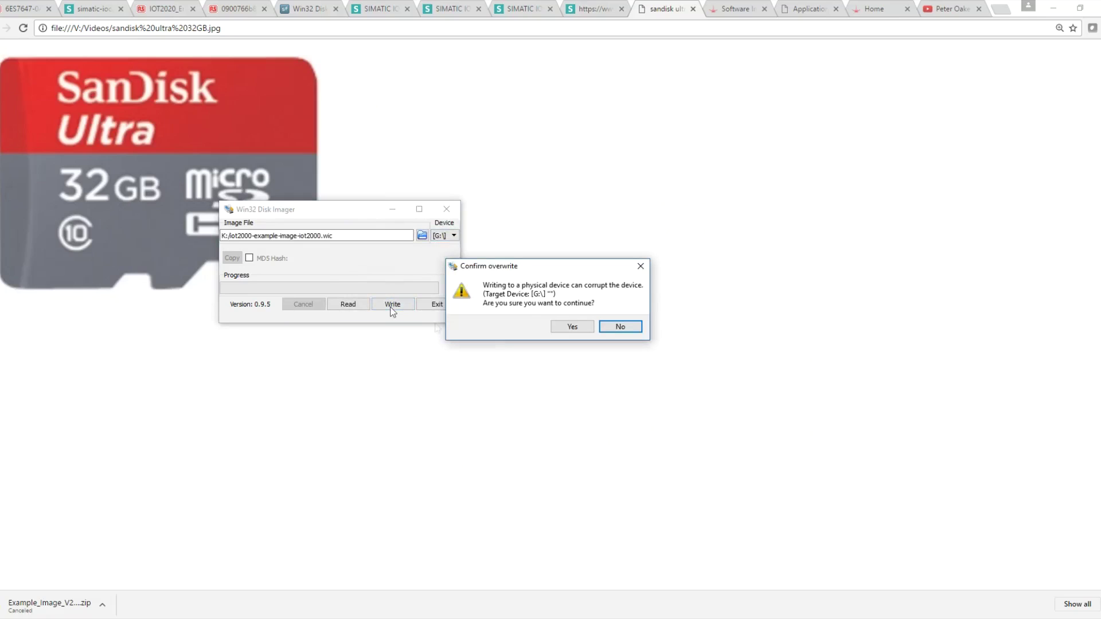
{"action": "left_click", "coordinate": [569, 327]}
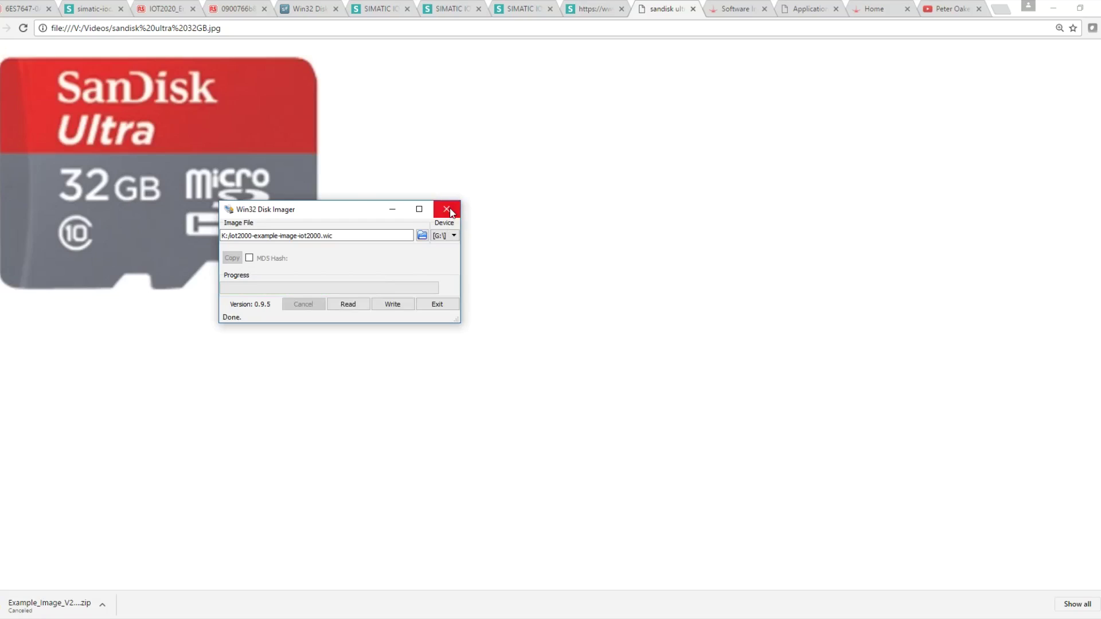
{"action": "left_click", "coordinate": [435, 308]}
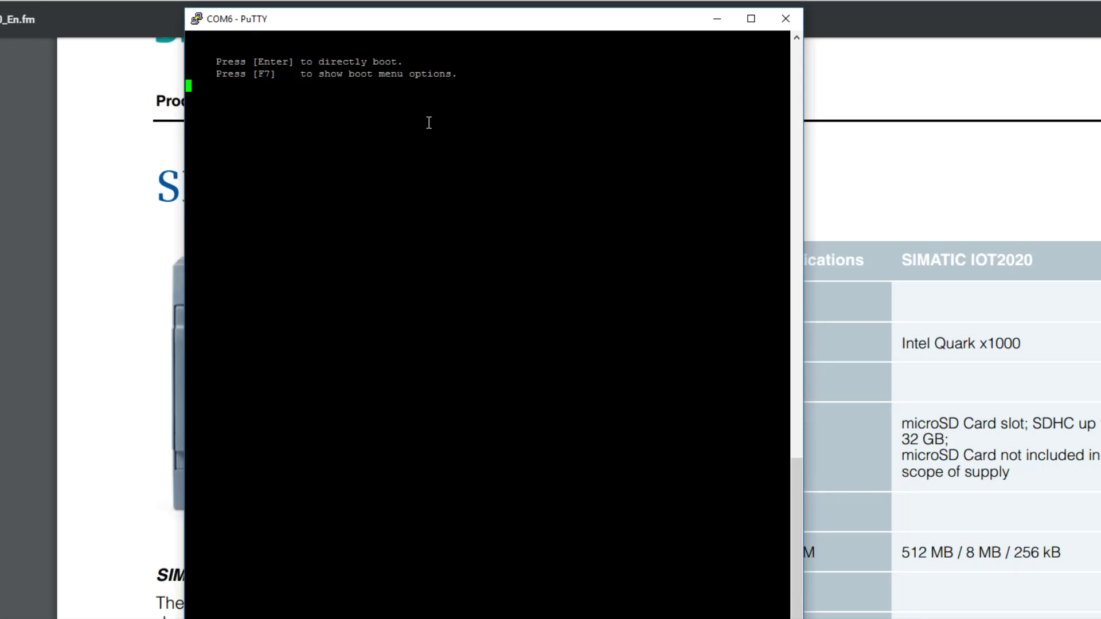
Boot the board directly, log in as root, and run ifconfig showing eth0 at 192.168.200.1.
{"action": "key", "text": "Return"}
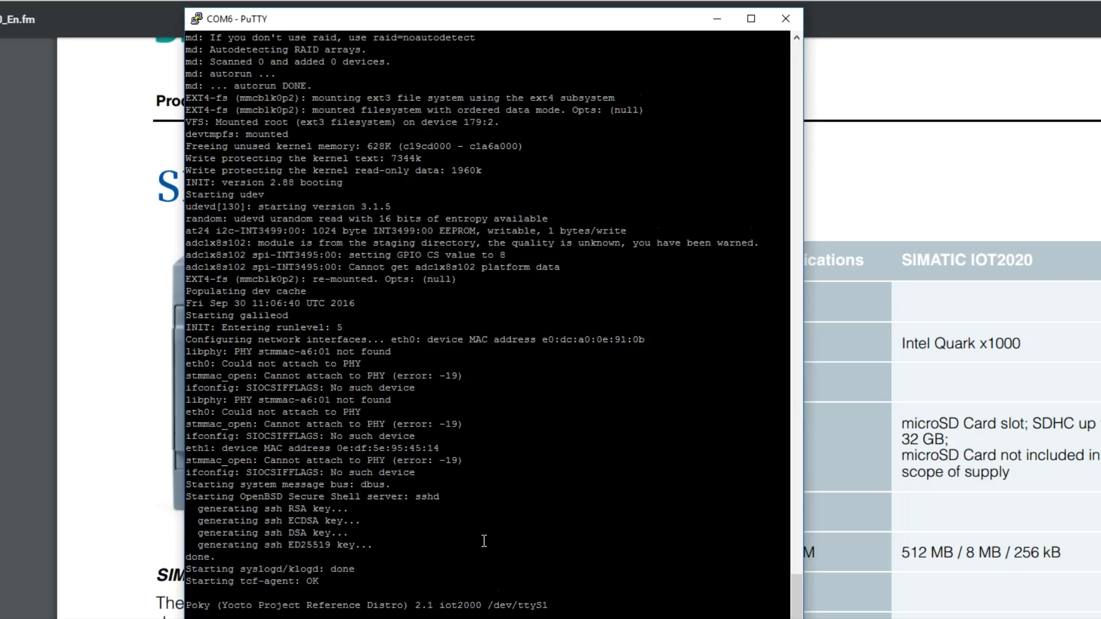
{"action": "key", "text": "Return"}
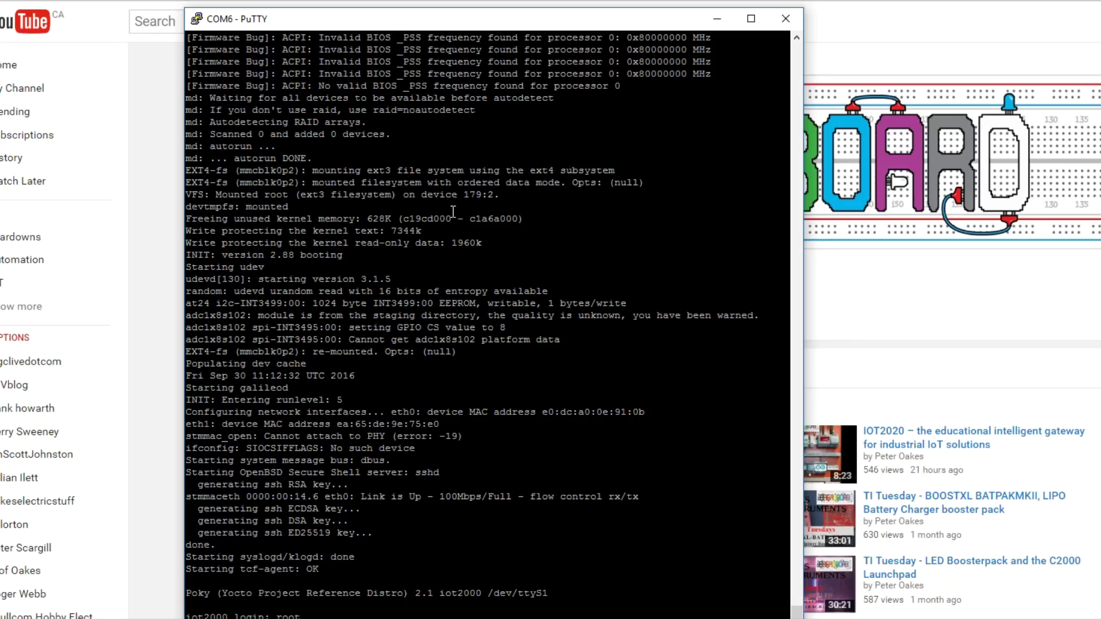
{"action": "type", "text": "ifconfig"}
{"action": "key", "text": "Return"}
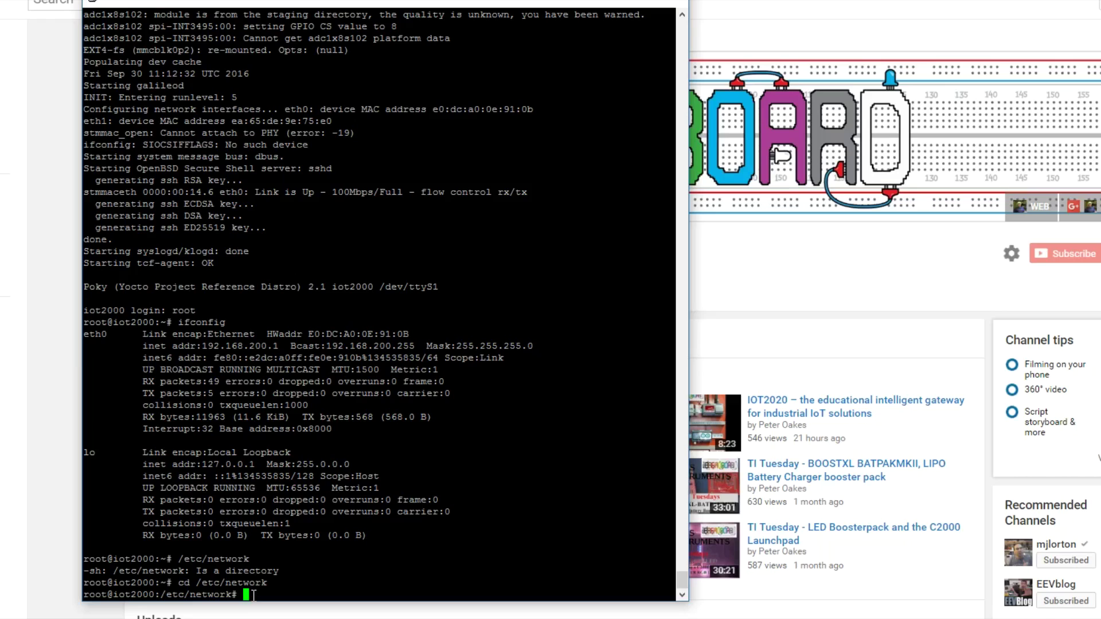
List /etc/network and cat interfaces, showing eth0 static at 192.168.200.1 and eth1 DHCP.
{"action": "type", "text": "ls"}
{"action": "key", "text": "Return"}
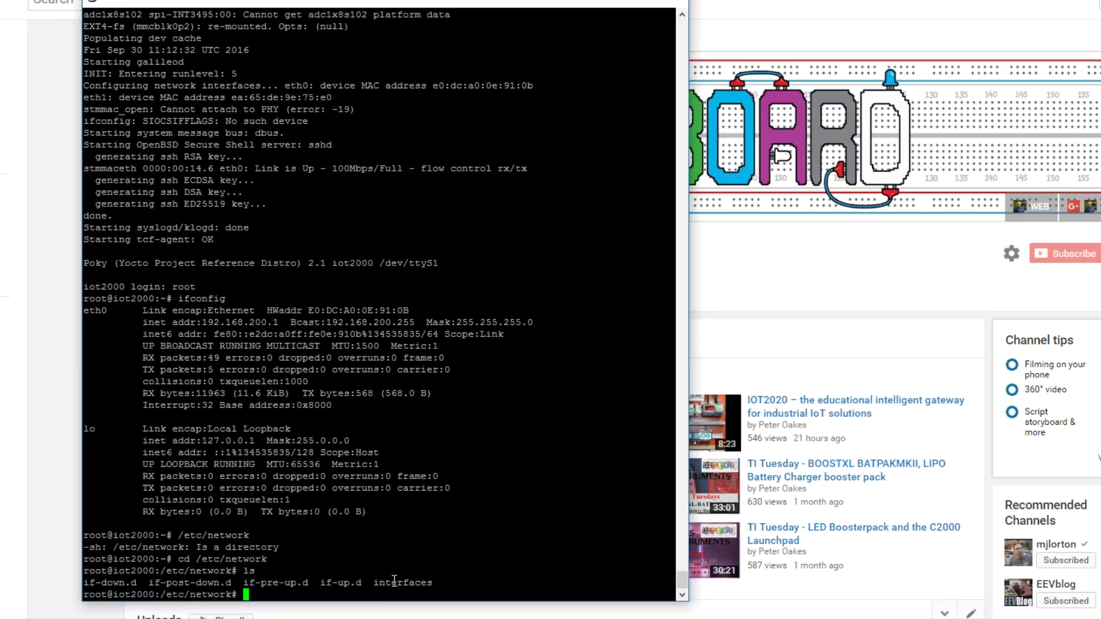
{"action": "type", "text": "cat interfaces"}
{"action": "key", "text": "Return"}
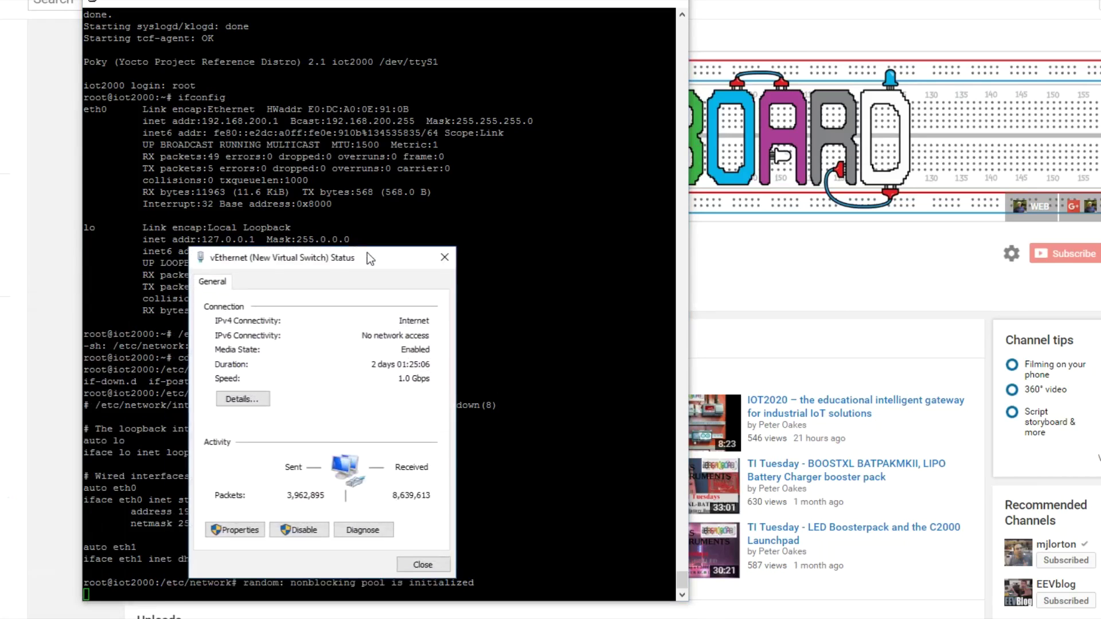
{"action": "left_click_drag", "start_coordinate": [367, 253], "coordinate": [469, 182]}
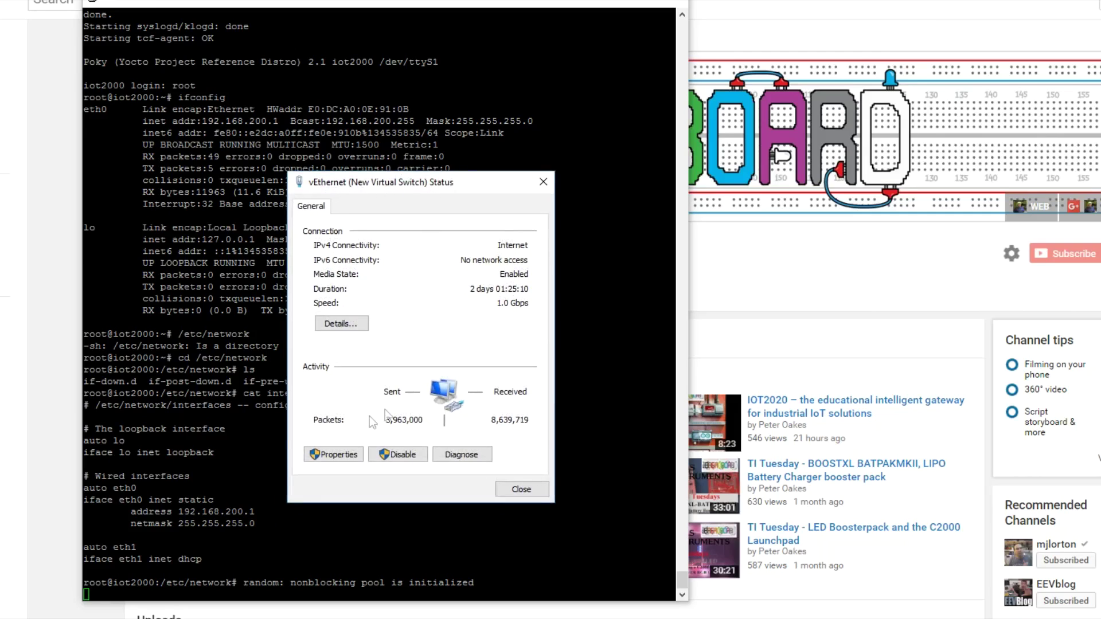
Give the vEthernet adapter's IPv4 the static address 192.168.200.3 with subnet mask 255.255.255.0.
{"action": "left_click", "coordinate": [334, 454]}
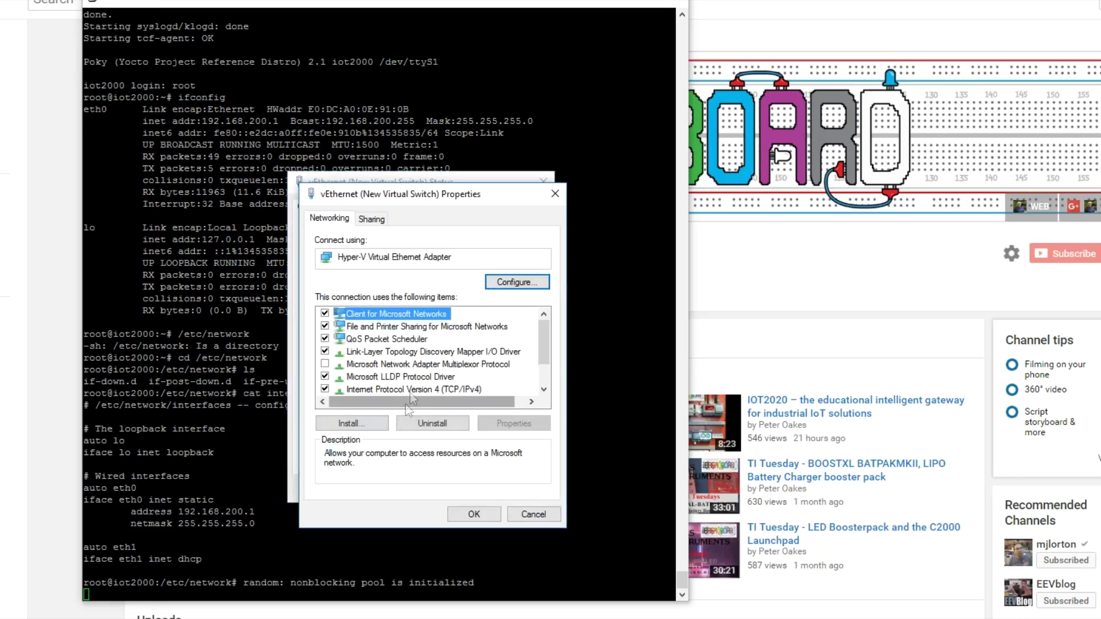
{"action": "scroll", "coordinate": [414, 380], "scroll_direction": "down", "scroll_amount": 1}
{"action": "double_click", "coordinate": [435, 355]}
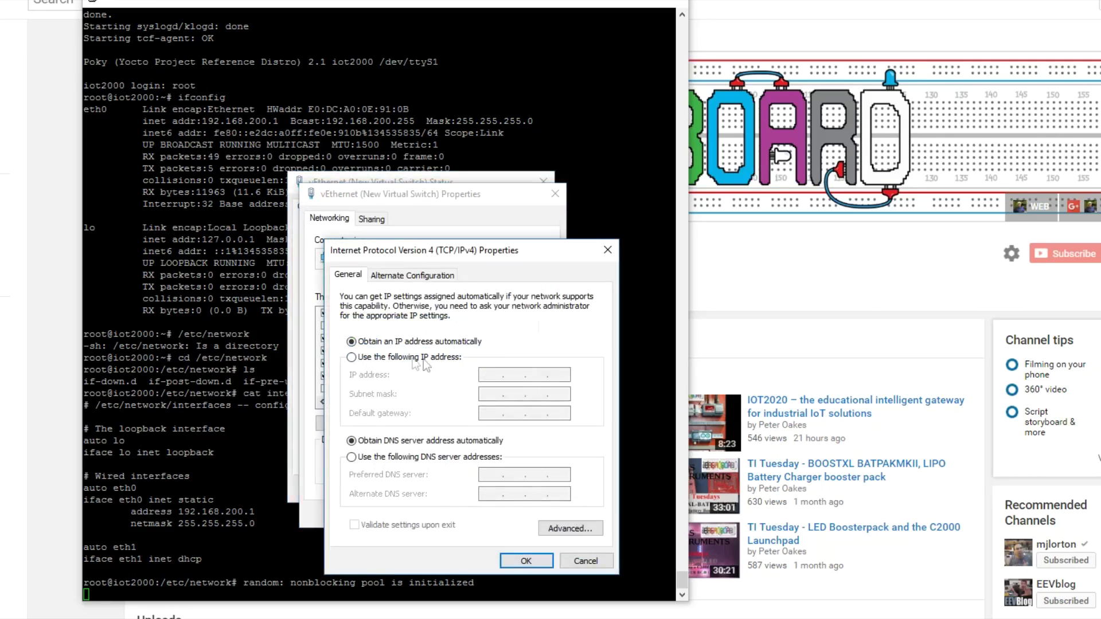
{"action": "left_click", "coordinate": [426, 360]}
{"action": "type", "text": "192.168.200.3"}
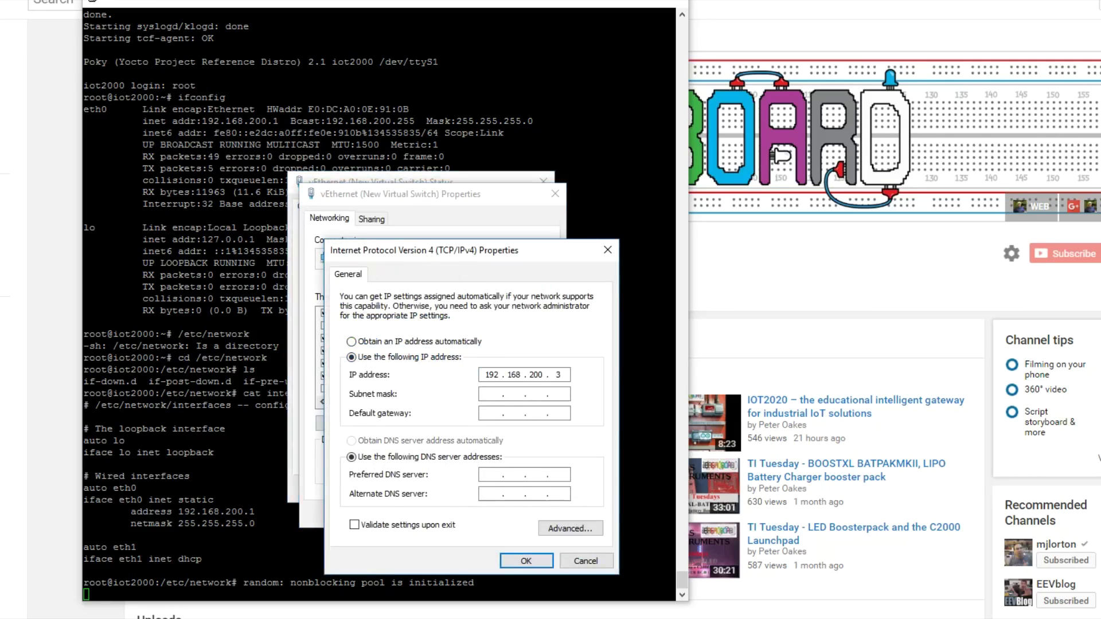
{"action": "left_click", "coordinate": [488, 394]}
{"action": "left_click", "coordinate": [523, 560]}
{"action": "left_click", "coordinate": [474, 515]}
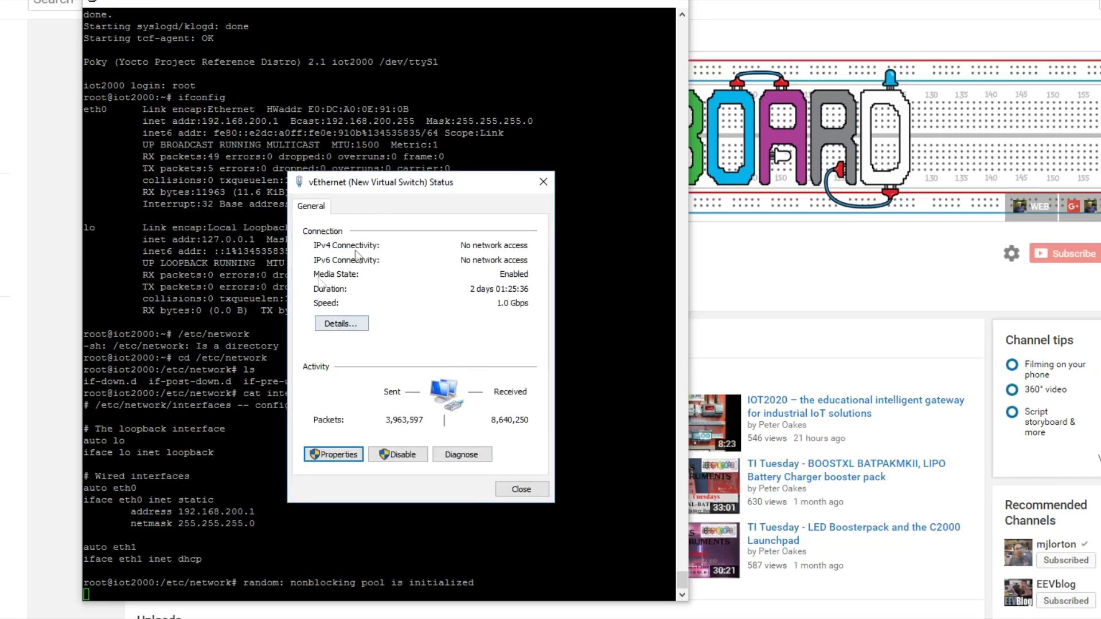
{"action": "left_click_drag", "start_coordinate": [408, 181], "coordinate": [997, 165]}
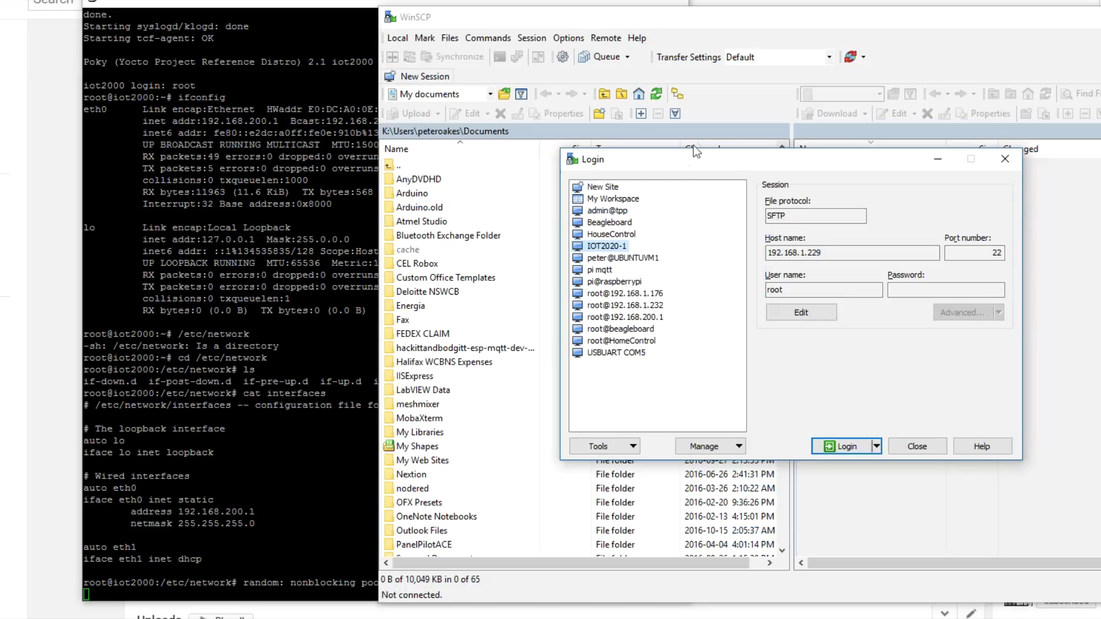
{"action": "left_click_drag", "start_coordinate": [690, 164], "coordinate": [600, 163]}
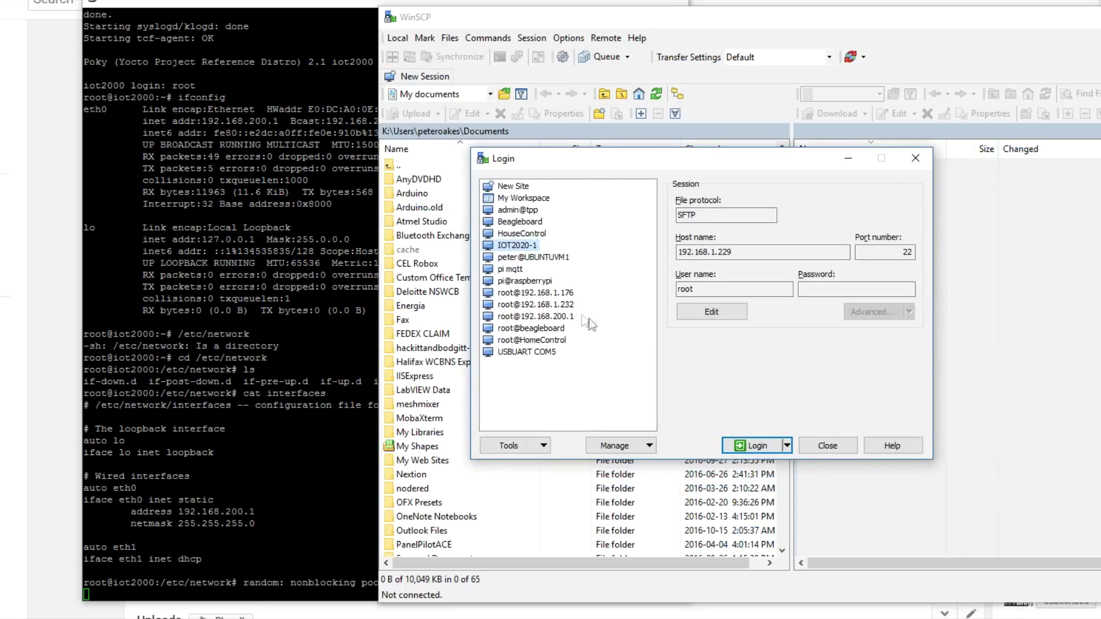
{"action": "left_click", "coordinate": [525, 316]}
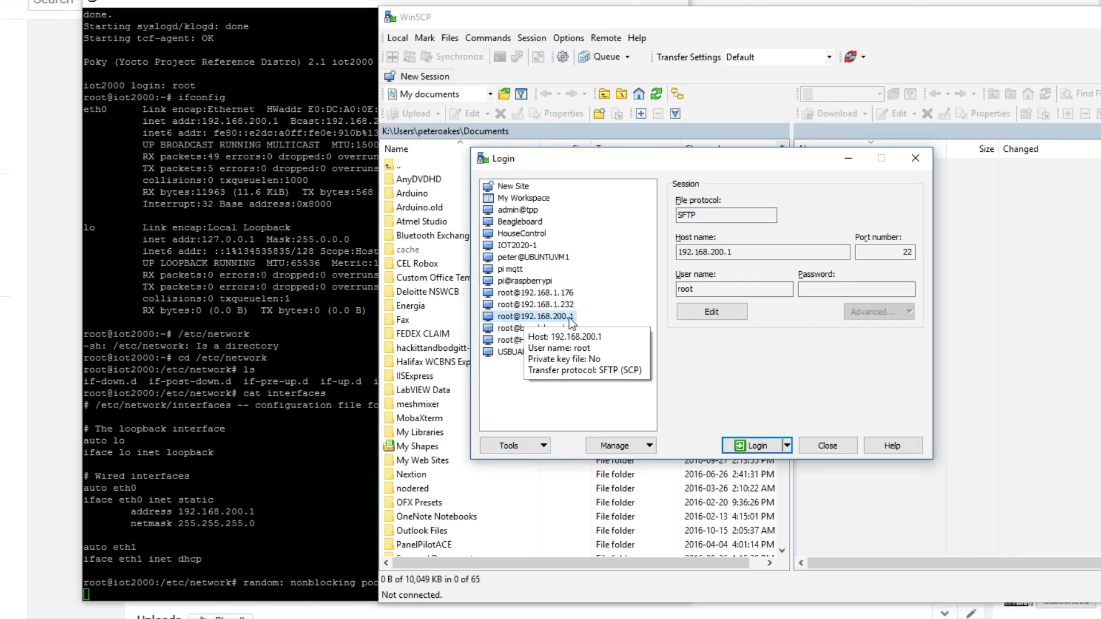
{"action": "left_click", "coordinate": [752, 446]}
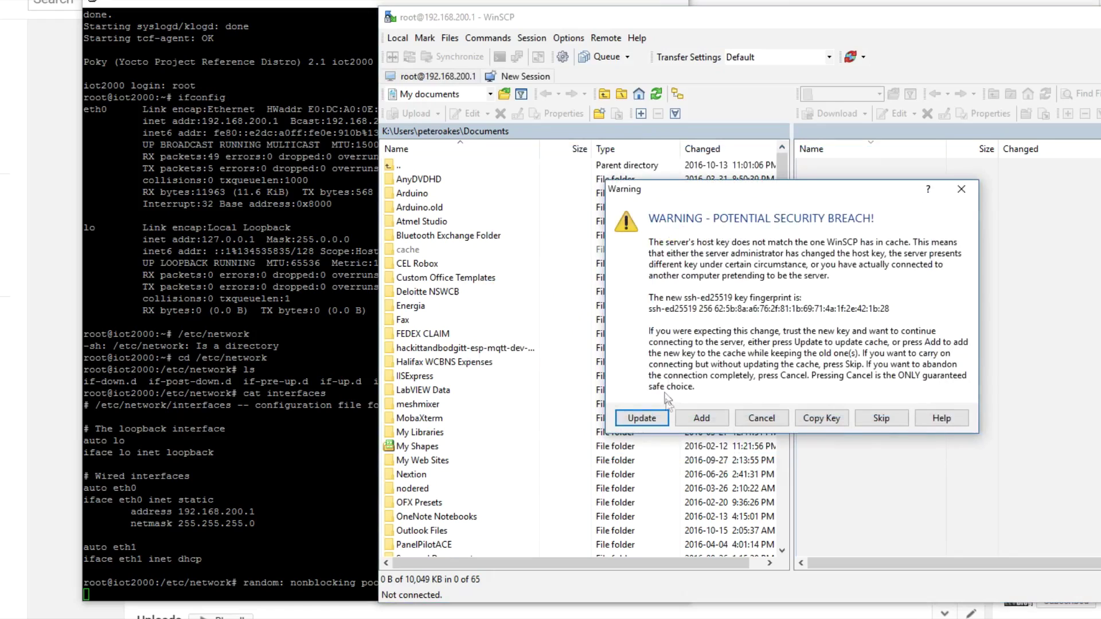
{"action": "left_click", "coordinate": [645, 418]}
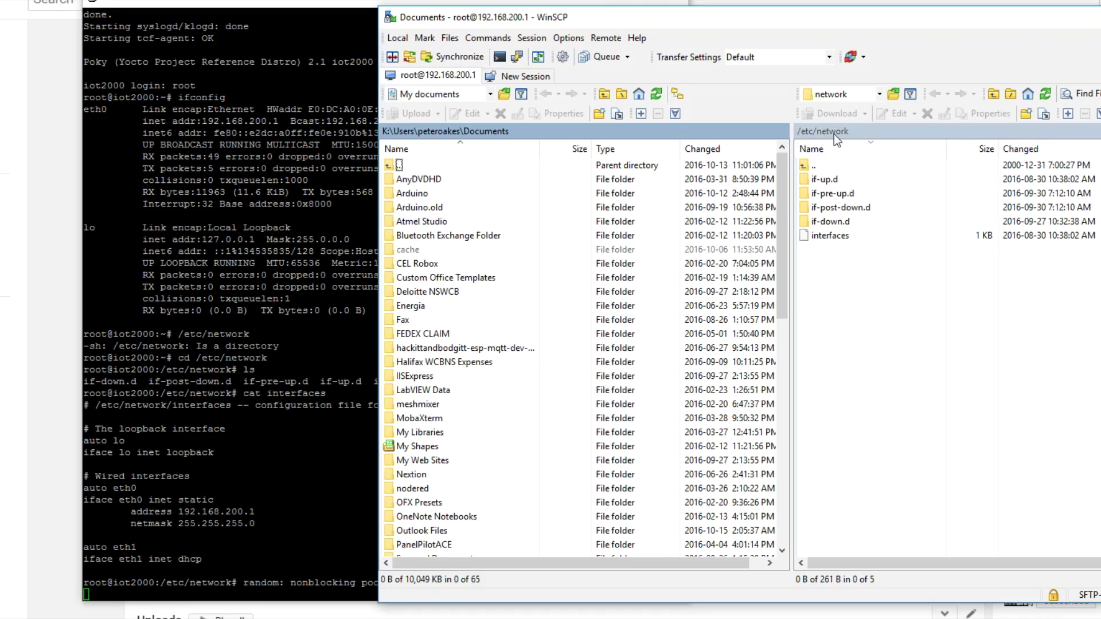
{"action": "double_click", "coordinate": [834, 135]}
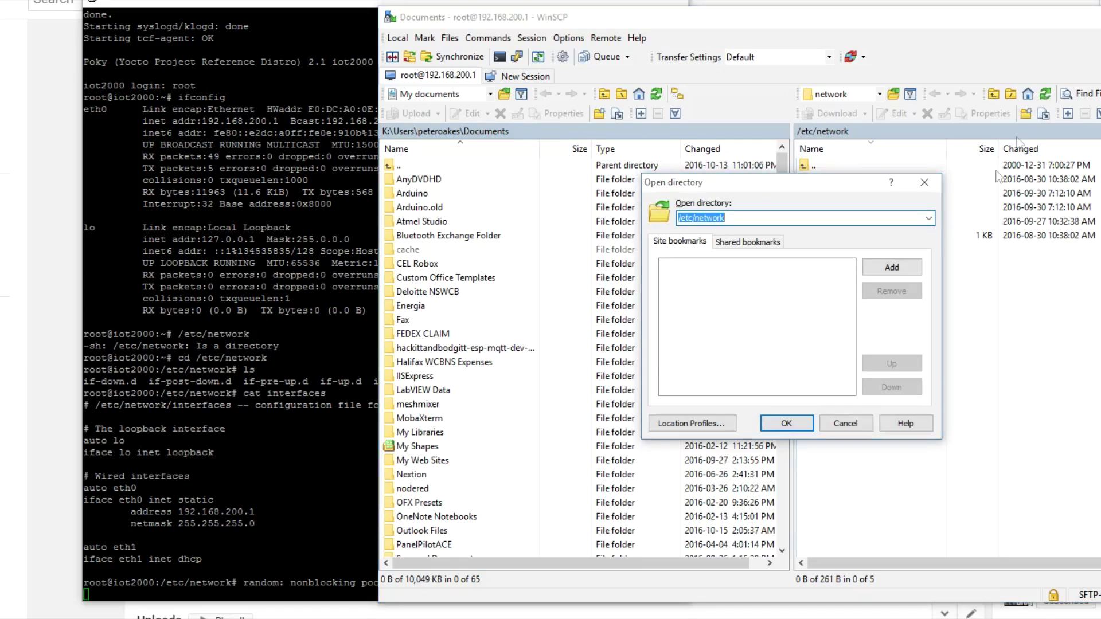
{"action": "left_click", "coordinate": [925, 182]}
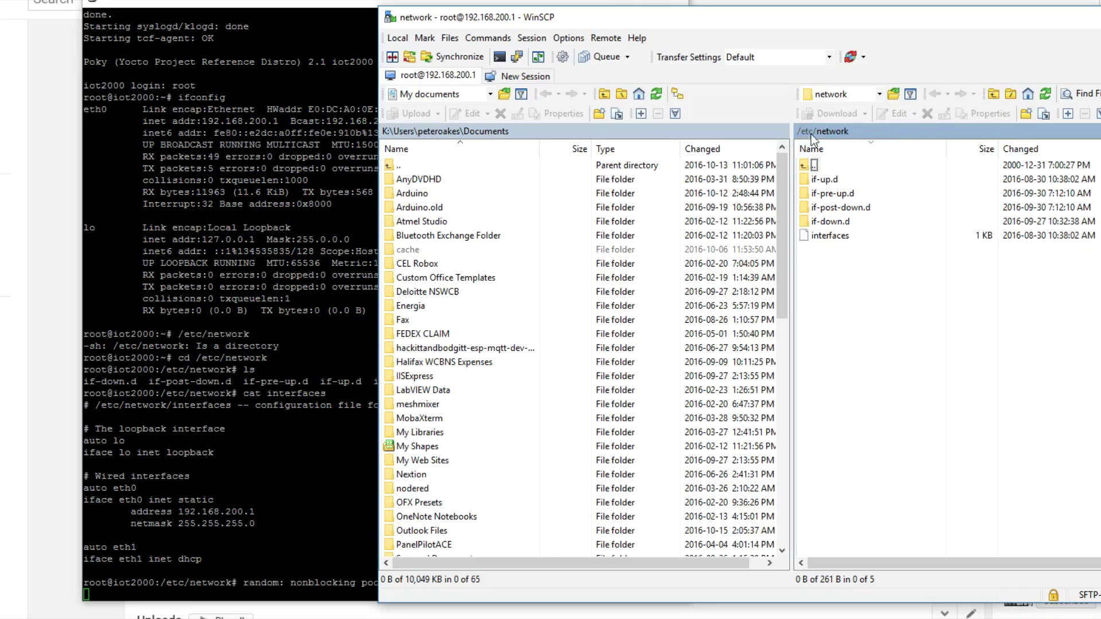
Open the board's interfaces file and delete the static eth0 configuration lines.
{"action": "left_click", "coordinate": [836, 236]}
{"action": "double_click", "coordinate": [836, 236]}
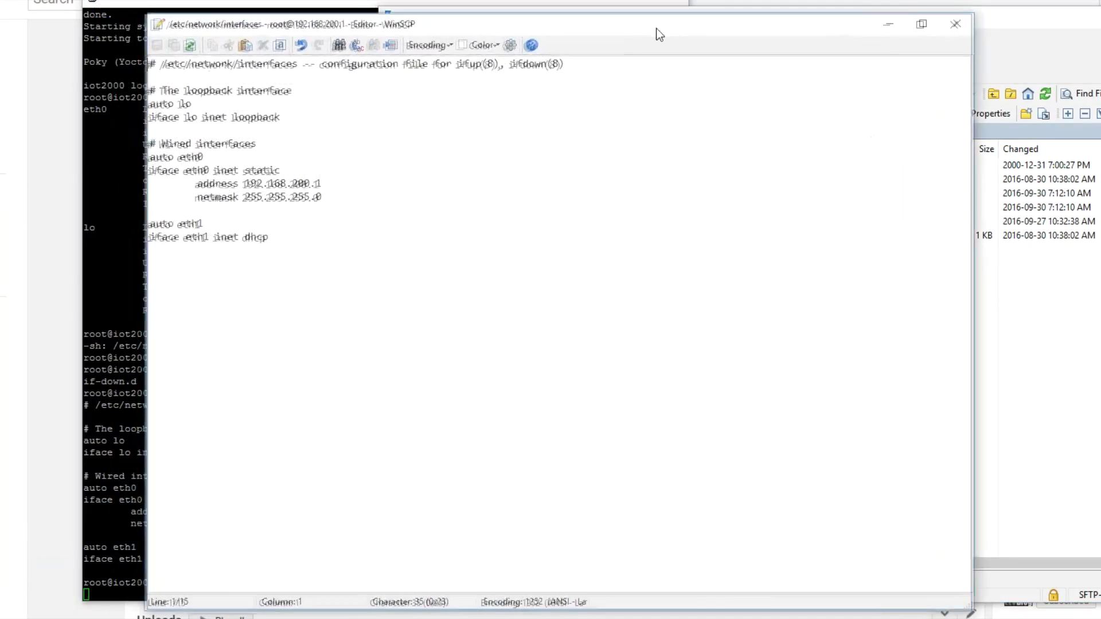
{"action": "left_click_drag", "start_coordinate": [657, 28], "coordinate": [627, 24]}
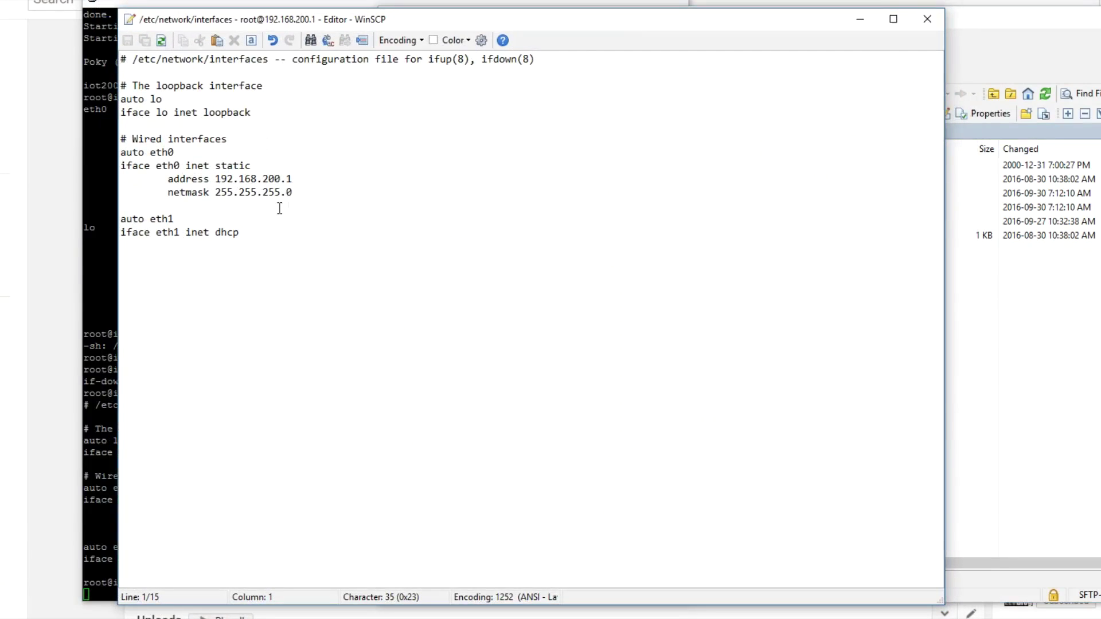
{"action": "left_click_drag", "start_coordinate": [120, 205], "coordinate": [118, 155]}
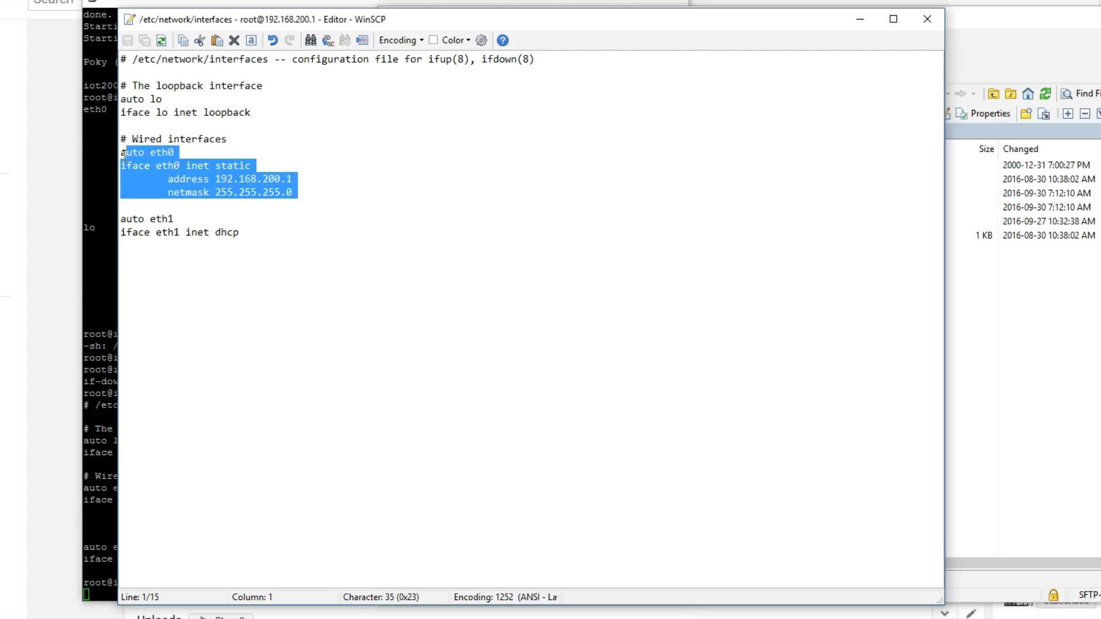
{"action": "key", "text": "Delete"}
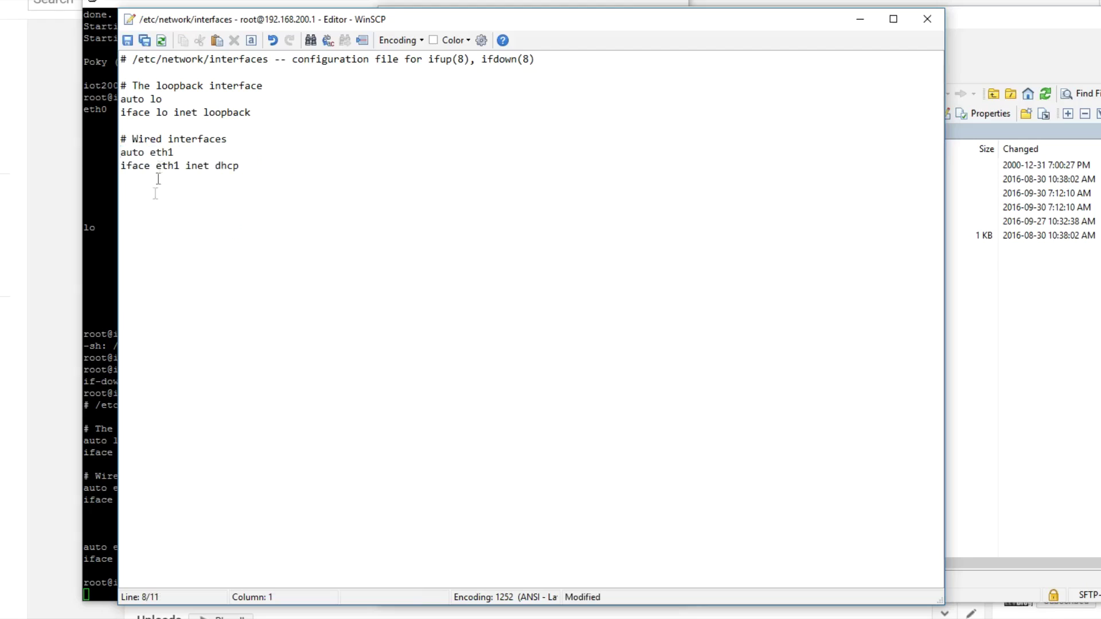
Change eth1 to eth0 in the auto and iface dhcp lines, then save the file.
{"action": "left_click_drag", "start_coordinate": [168, 152], "coordinate": [175, 152]}
{"action": "type", "text": "0"}
{"action": "left_click_drag", "start_coordinate": [171, 166], "coordinate": [177, 166]}
{"action": "type", "text": "0"}
{"action": "left_click", "coordinate": [180, 218]}
{"action": "left_click", "coordinate": [127, 40]}
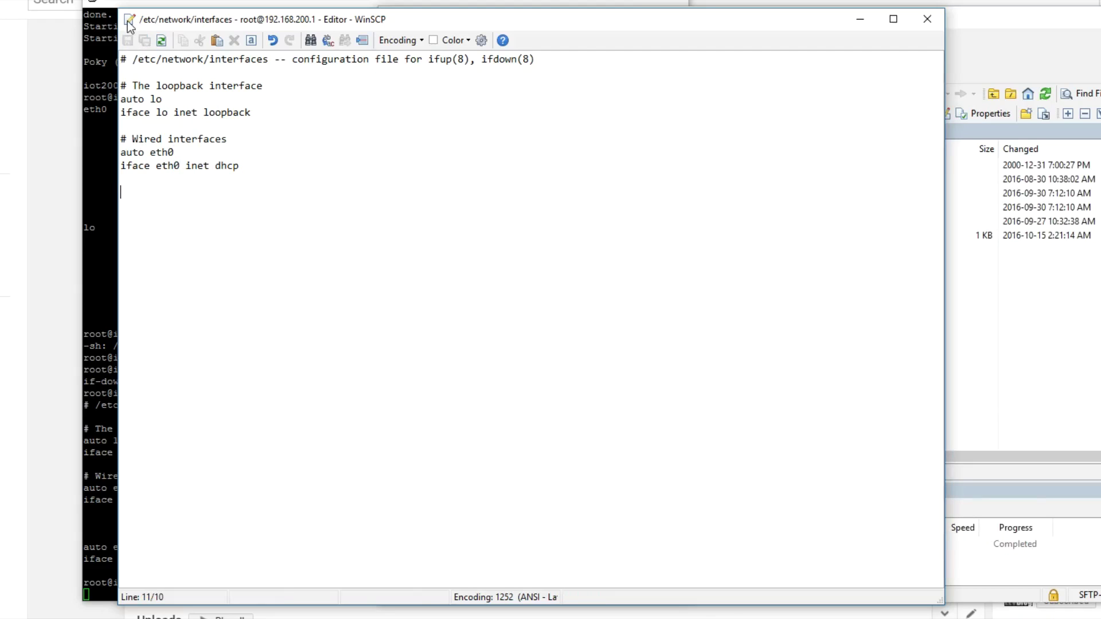
{"action": "double_click", "coordinate": [128, 20]}
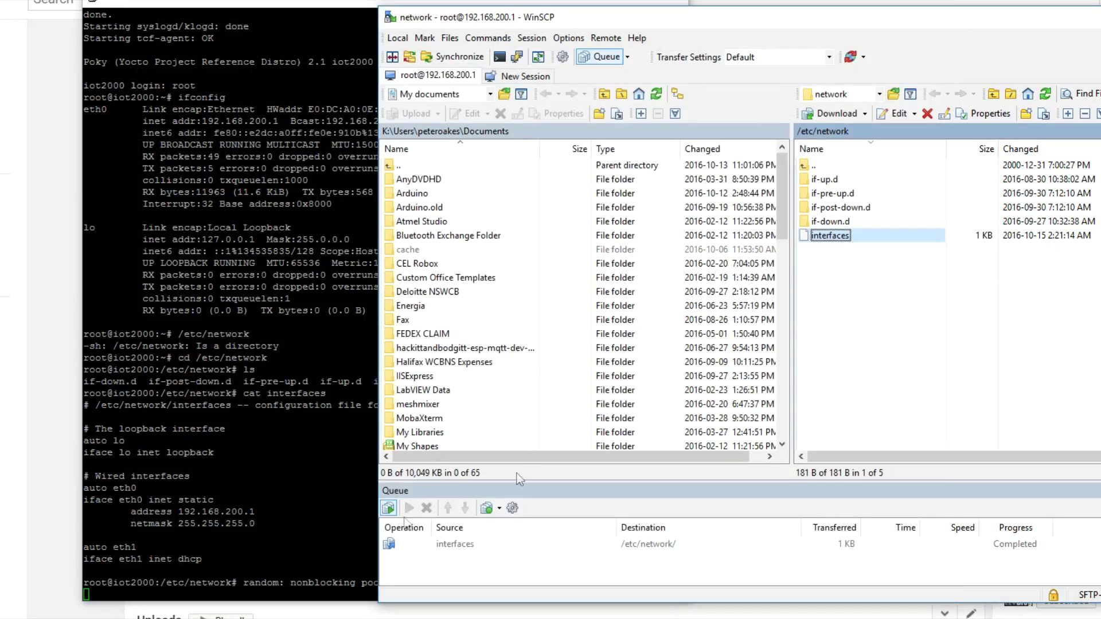
Run ifdown eth0, then ifup eth0 so the interface requests a DHCP lease.
{"action": "left_click", "coordinate": [328, 525]}
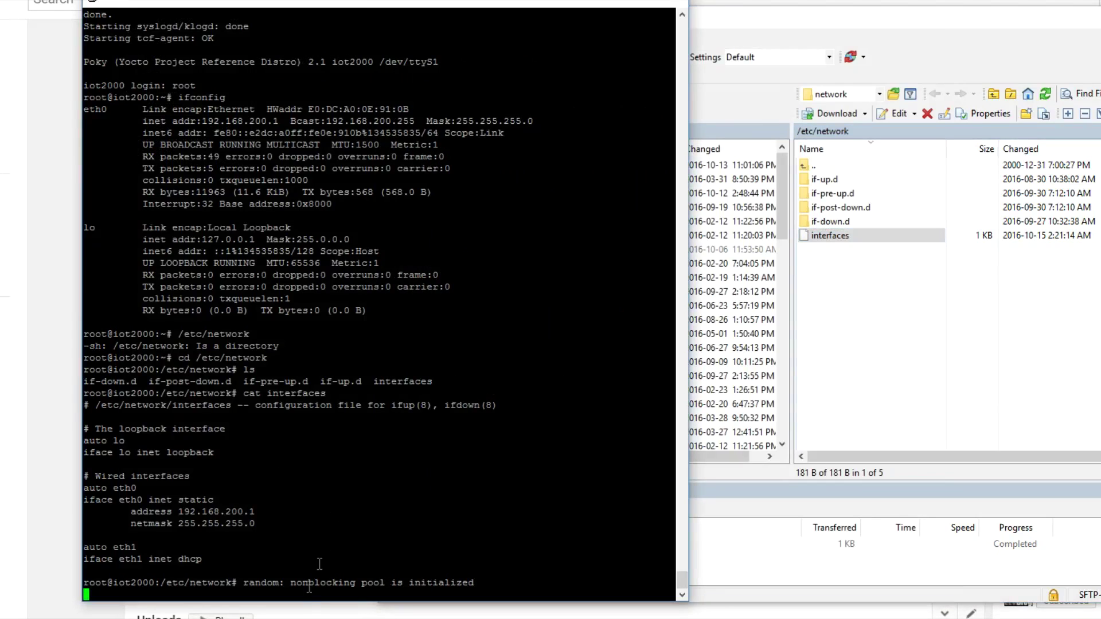
{"action": "key", "text": "Return"}
{"action": "key", "text": "Return"}
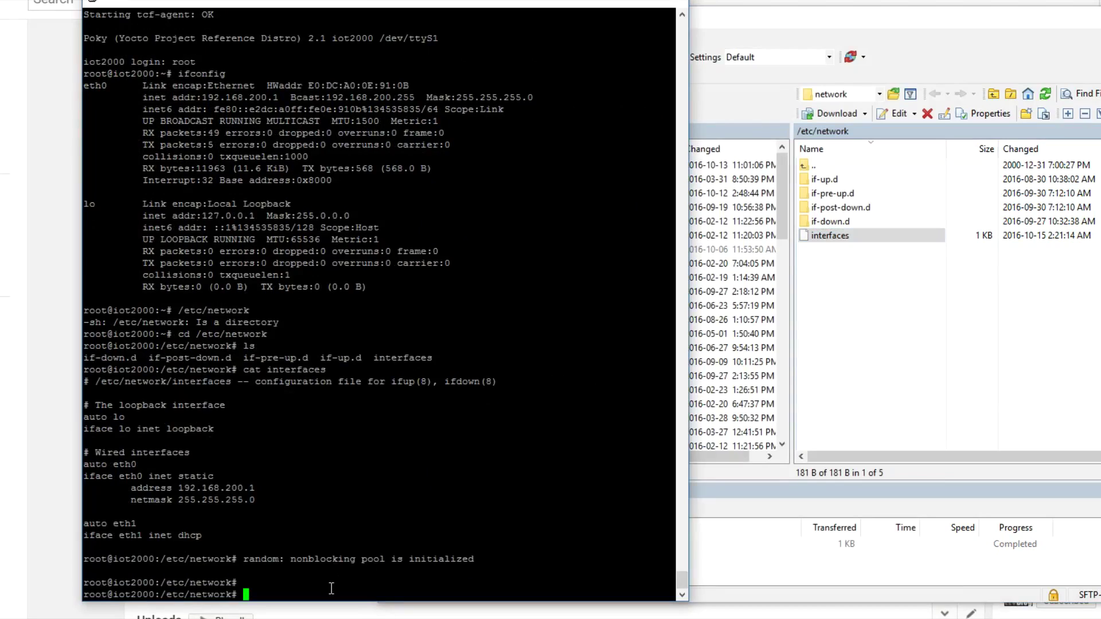
{"action": "type", "text": "ifdown eth"}
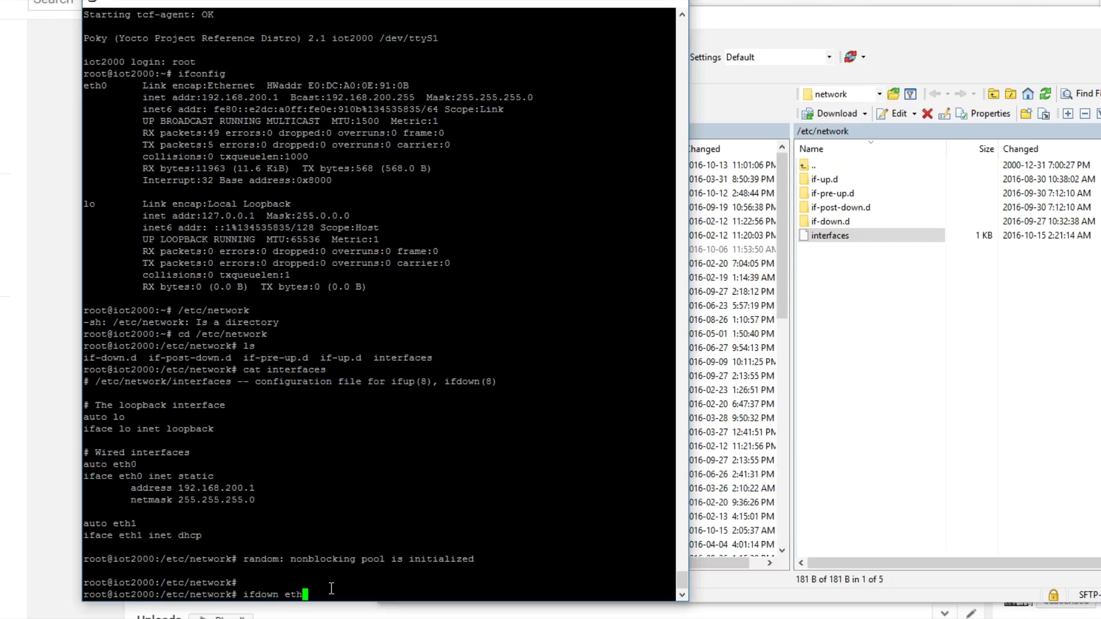
{"action": "type", "text": "0"}
{"action": "key", "text": "Return"}
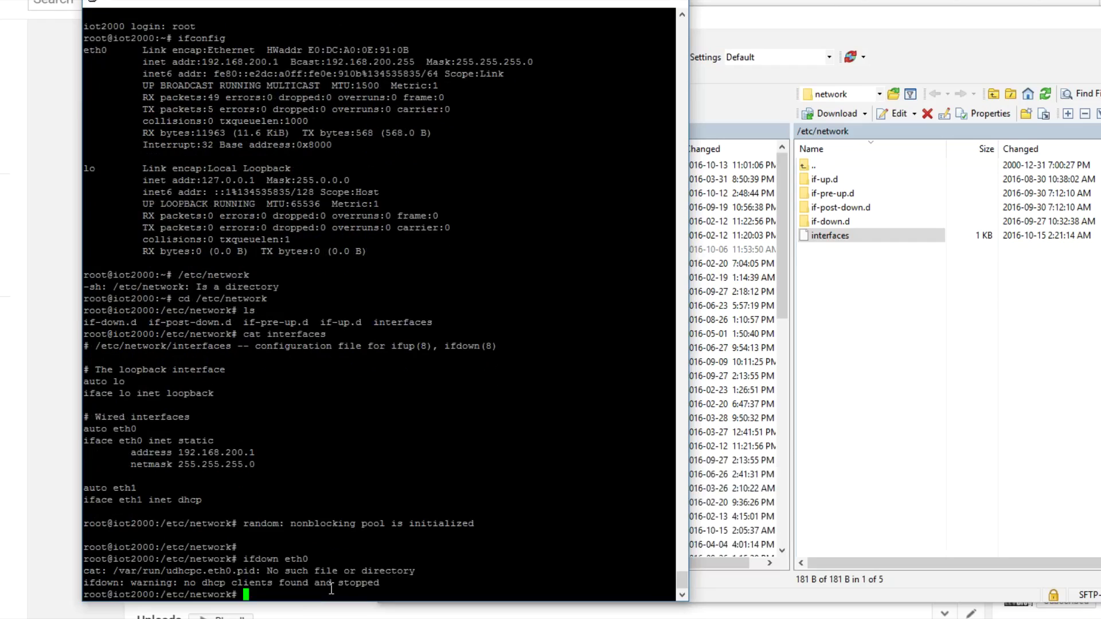
{"action": "key", "text": "Up"}
{"action": "key", "text": "BackSpace"}
{"action": "key", "text": "BackSpace"}
{"action": "key", "text": "BackSpace"}
{"action": "key", "text": "BackSpace"}
{"action": "key", "text": "BackSpace"}
{"action": "key", "text": "BackSpace"}
{"action": "key", "text": "BackSpace"}
{"action": "key", "text": "BackSpace"}
{"action": "key", "text": "BackSpace"}
{"action": "type", "text": "up eth"}
{"action": "type", "text": "-"}
{"action": "key", "text": "BackSpace"}
{"action": "type", "text": "0"}
{"action": "key", "text": "Return"}
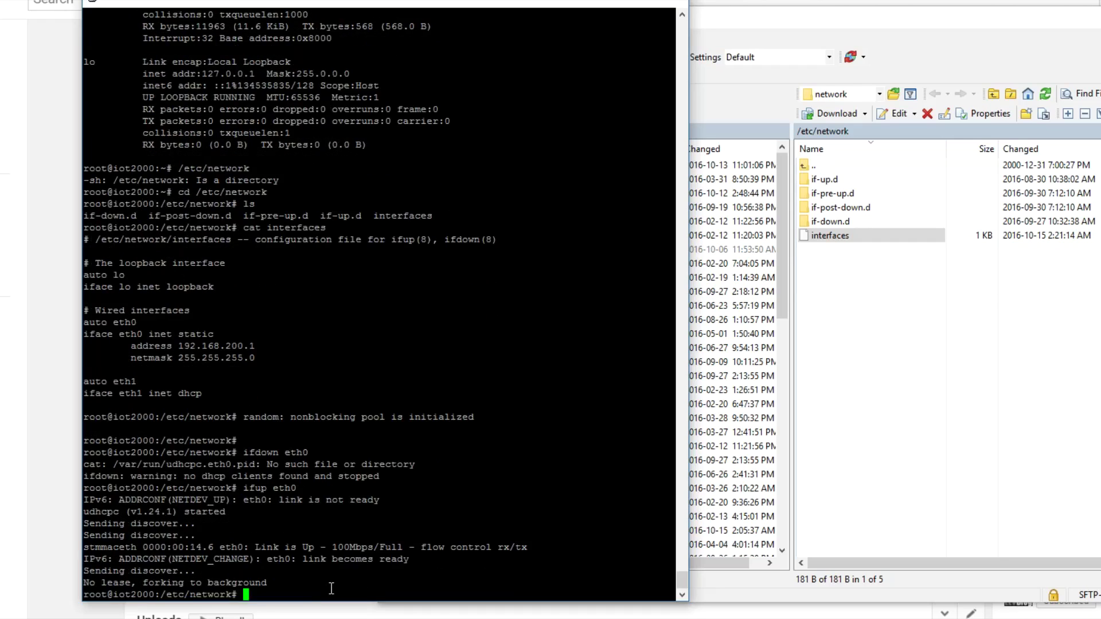
Run ifconfig to confirm eth0 now has address 192.168.1.230.
{"action": "type", "text": "ifcon"}
{"action": "type", "text": "fig"}
{"action": "key", "text": "Return"}
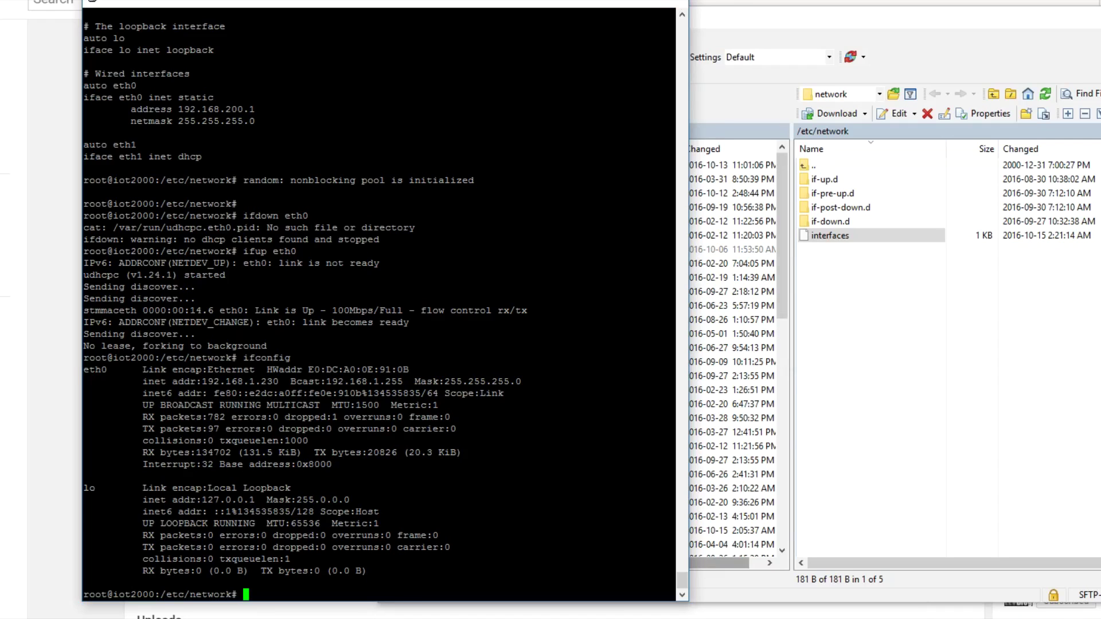
{"action": "key", "text": "alt+F4"}
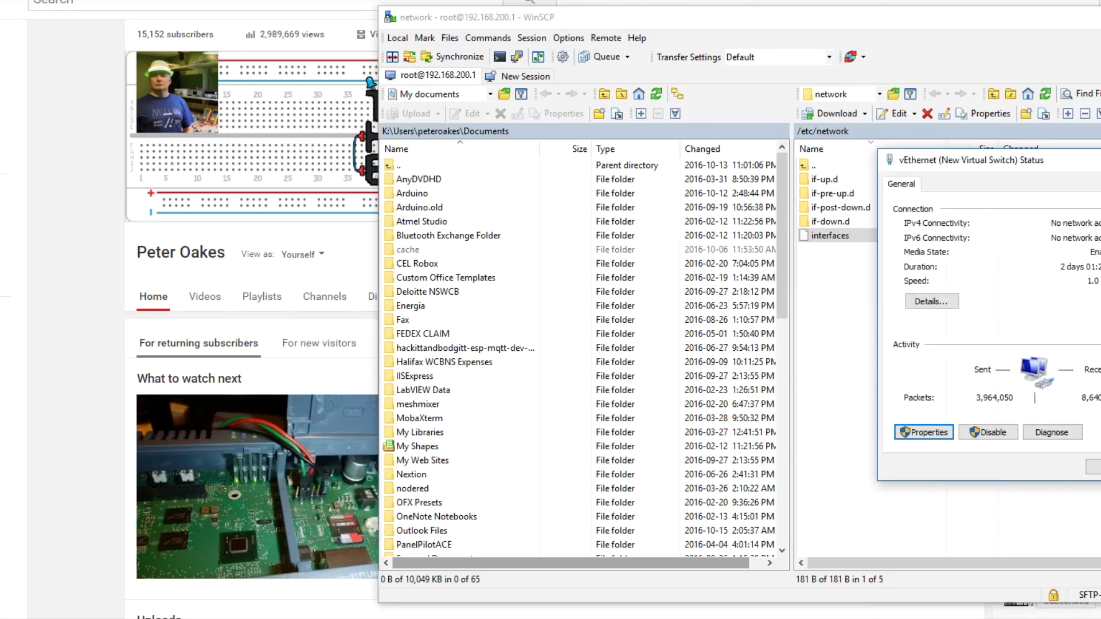
Set the vEthernet IPv4 to obtain an address automatically and dismiss WinSCP's connection-lost error.
{"action": "left_click", "coordinate": [924, 433]}
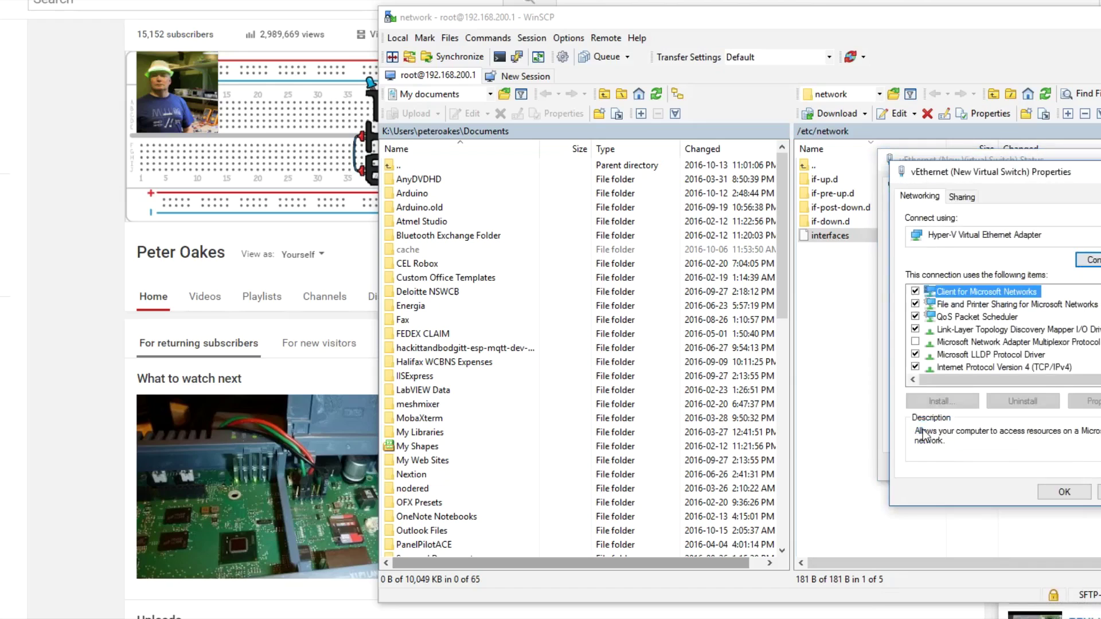
{"action": "scroll", "coordinate": [991, 364], "scroll_direction": "down", "scroll_amount": 1}
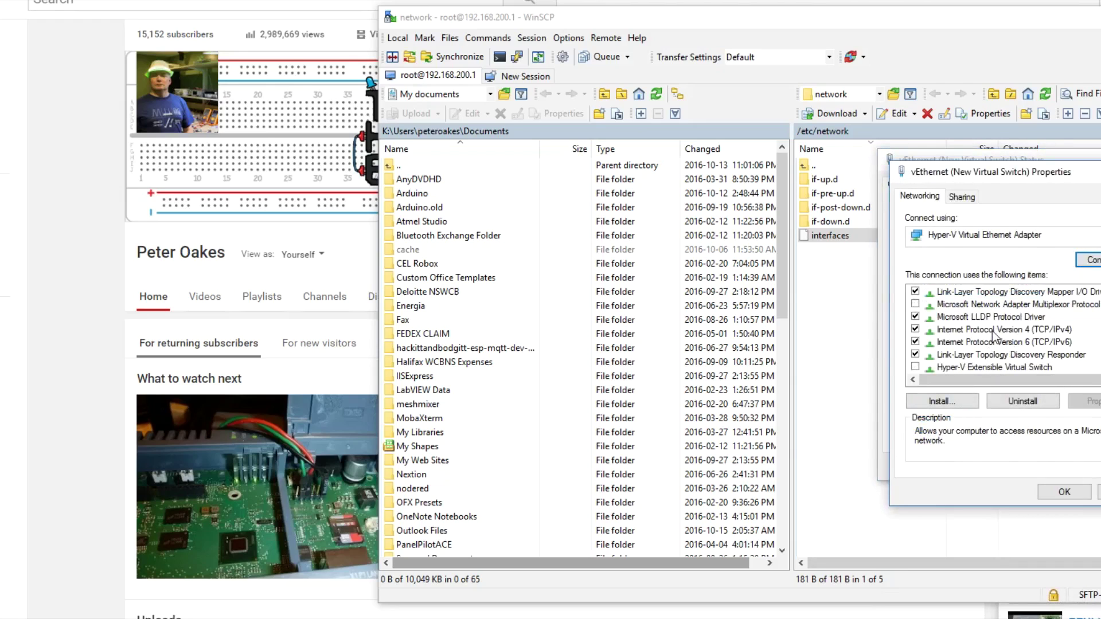
{"action": "double_click", "coordinate": [996, 335]}
{"action": "left_click", "coordinate": [997, 320]}
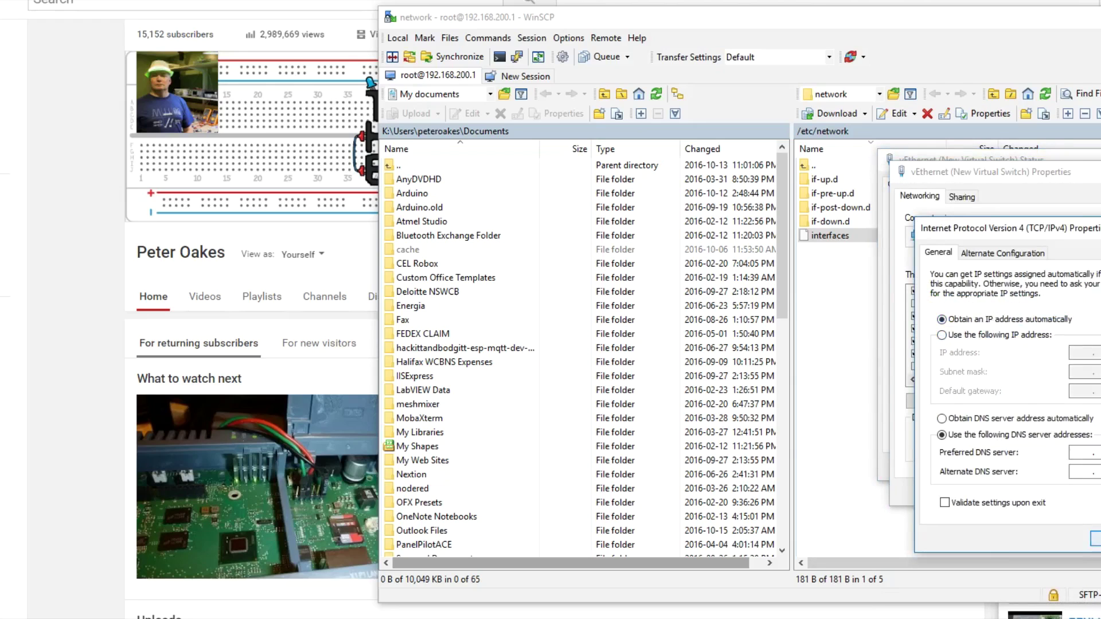
{"action": "left_click", "coordinate": [1095, 539]}
{"action": "left_click", "coordinate": [1065, 492]}
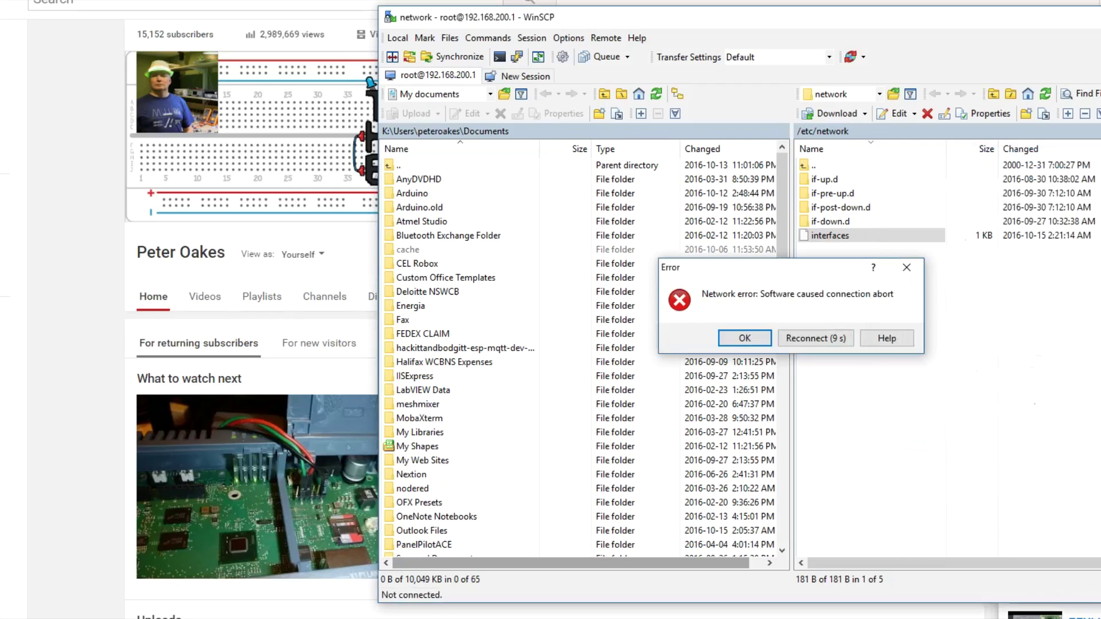
{"action": "left_click", "coordinate": [744, 338]}
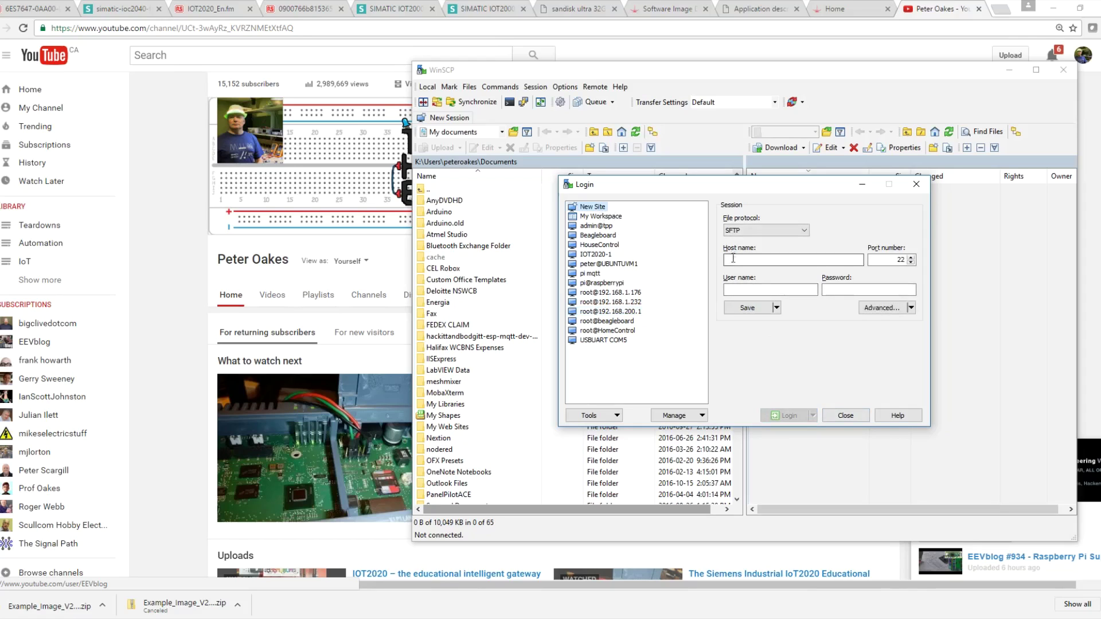
Enter host 192.168.1.230 with user root and save it as a WinSCP site.
{"action": "left_click", "coordinate": [735, 259]}
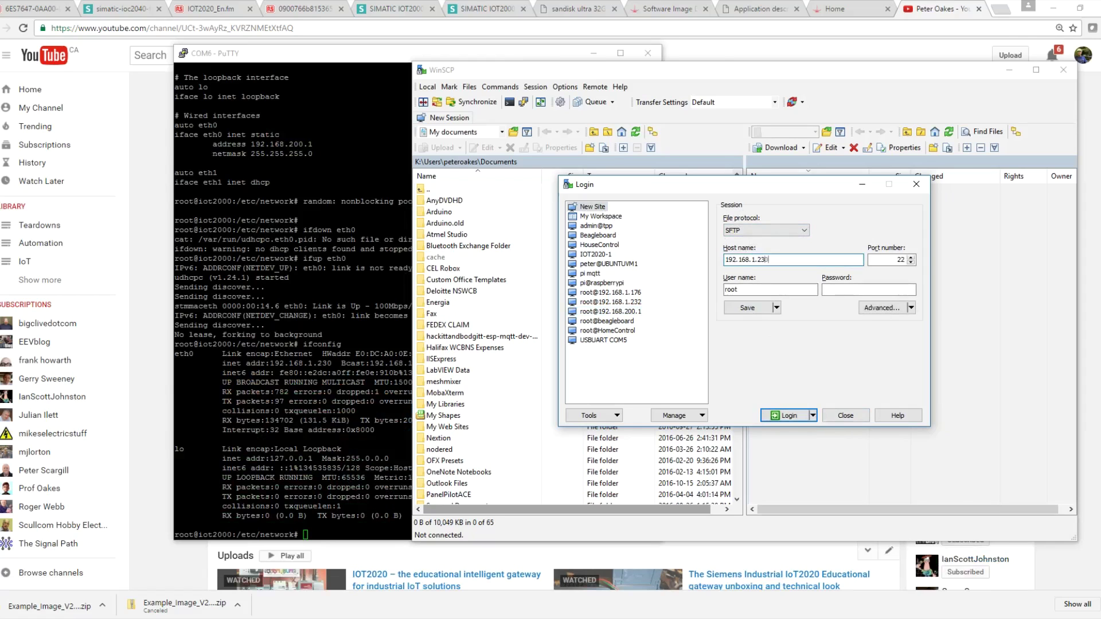
{"action": "left_click", "coordinate": [747, 308]}
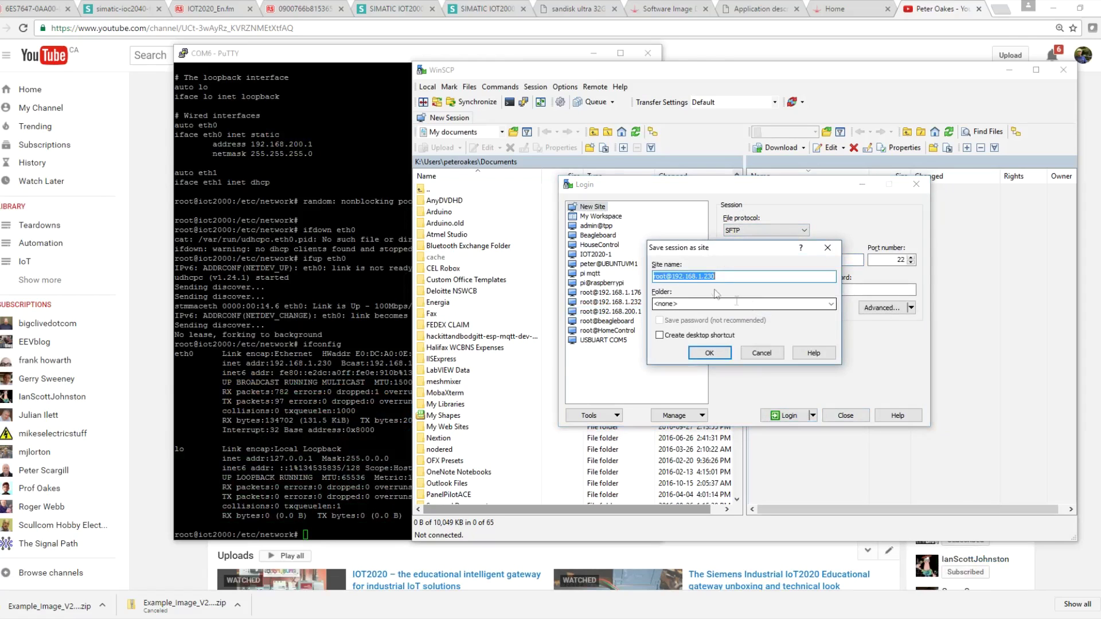
{"action": "left_click", "coordinate": [710, 353]}
{"action": "left_click", "coordinate": [788, 415]}
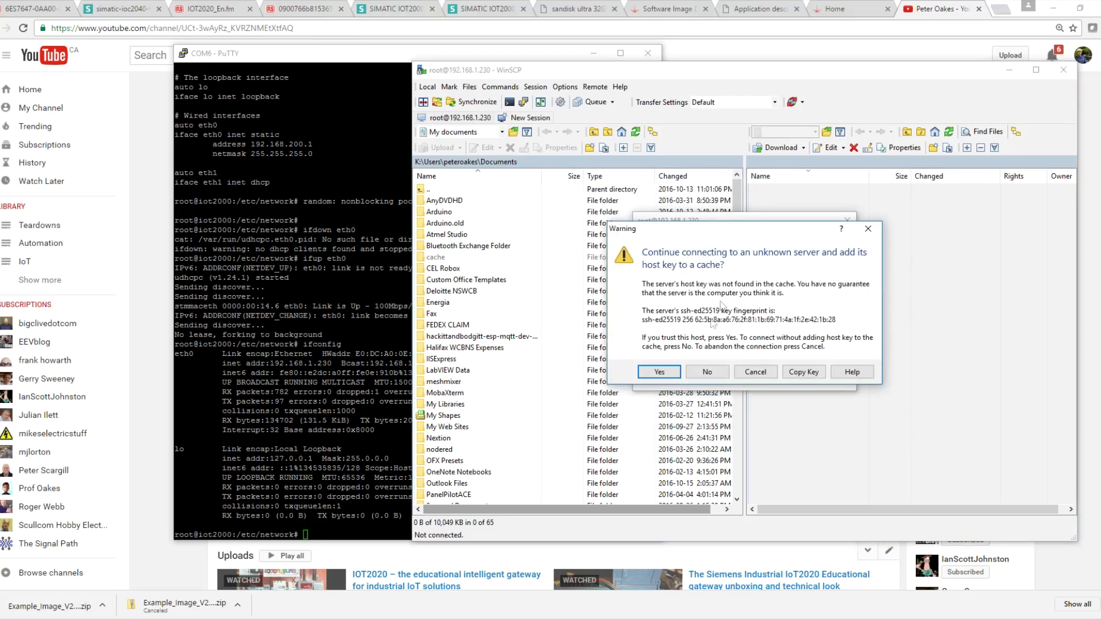
{"action": "left_click", "coordinate": [660, 373]}
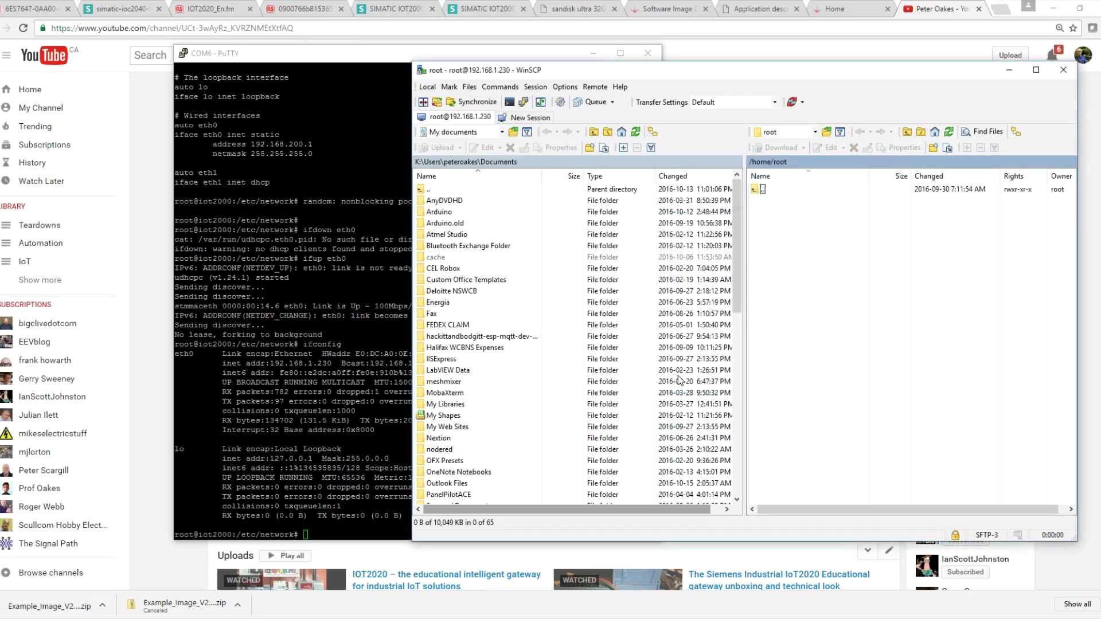
{"action": "left_click", "coordinate": [922, 132]}
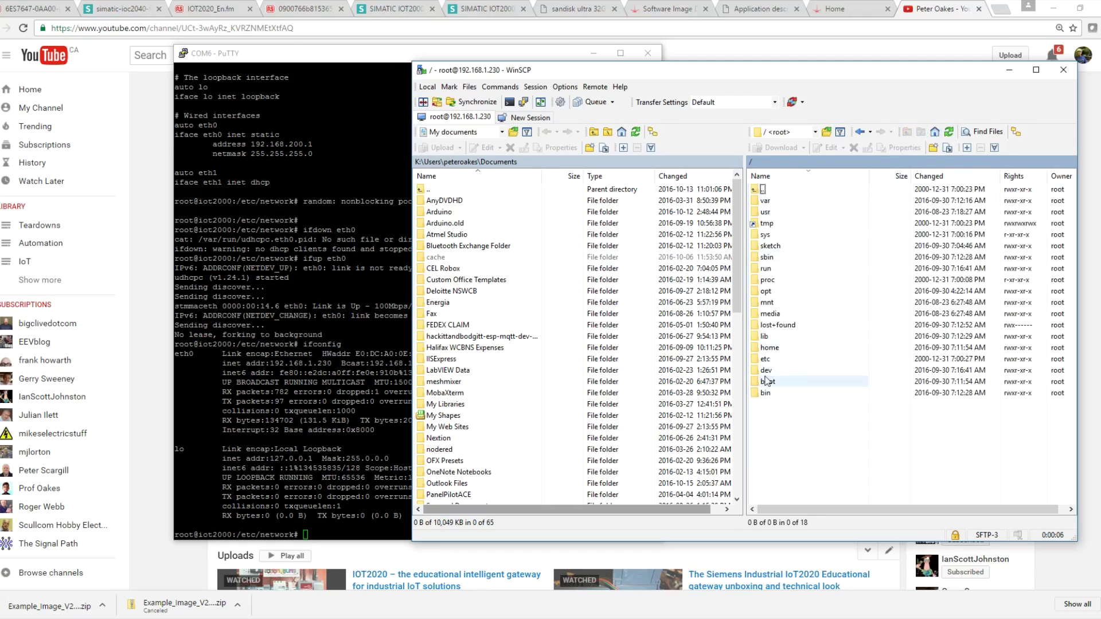
{"action": "left_click", "coordinate": [333, 338]}
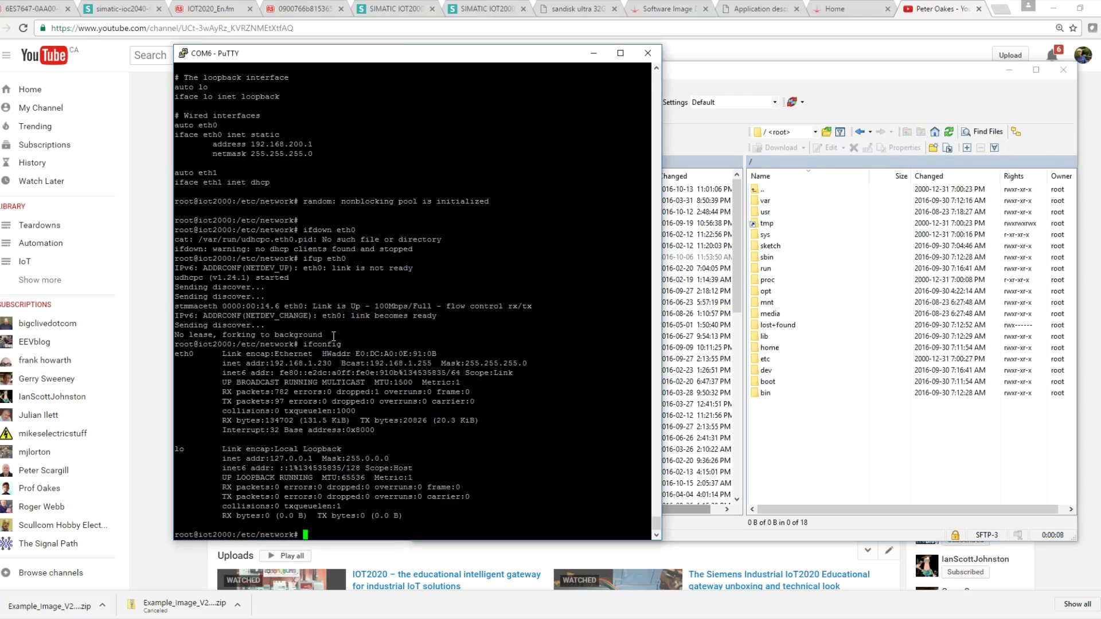
List the current folder, then cd / and ls to show bin, etc, sketch, tmp and var.
{"action": "key", "text": "Return"}
{"action": "key", "text": "Return"}
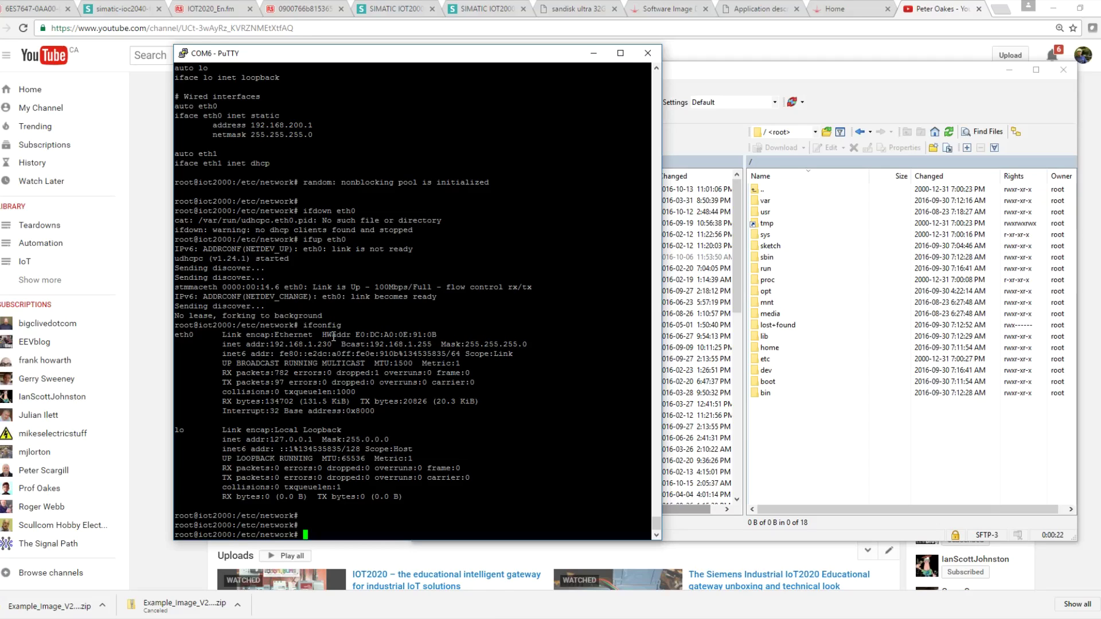
{"action": "left_click", "coordinate": [711, 362]}
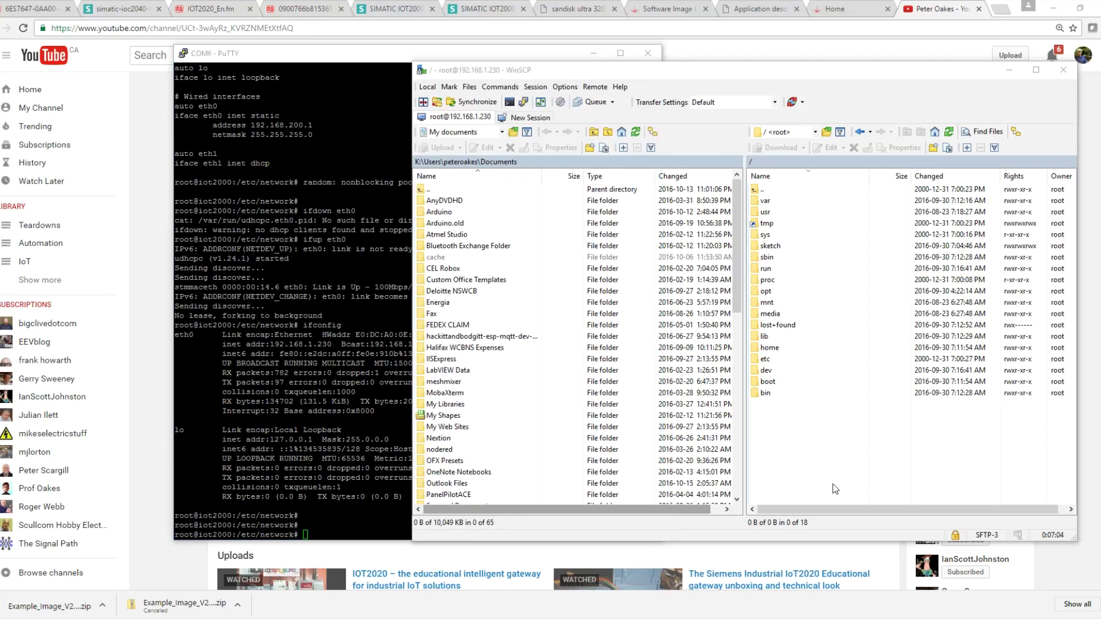
{"action": "left_click", "coordinate": [370, 531]}
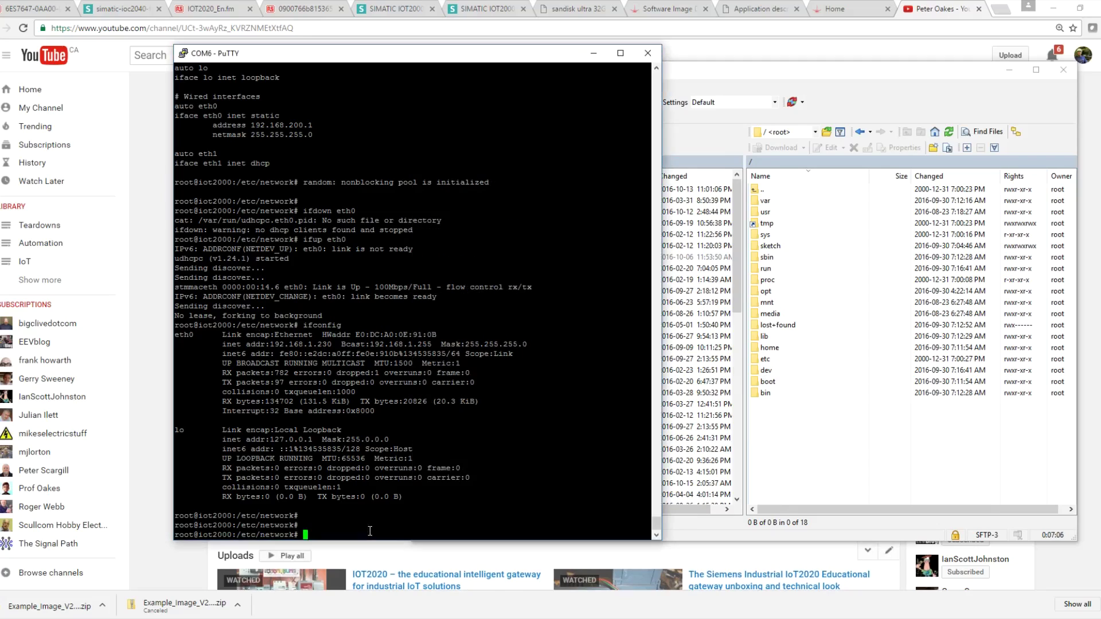
{"action": "type", "text": "ls"}
{"action": "key", "text": "Return"}
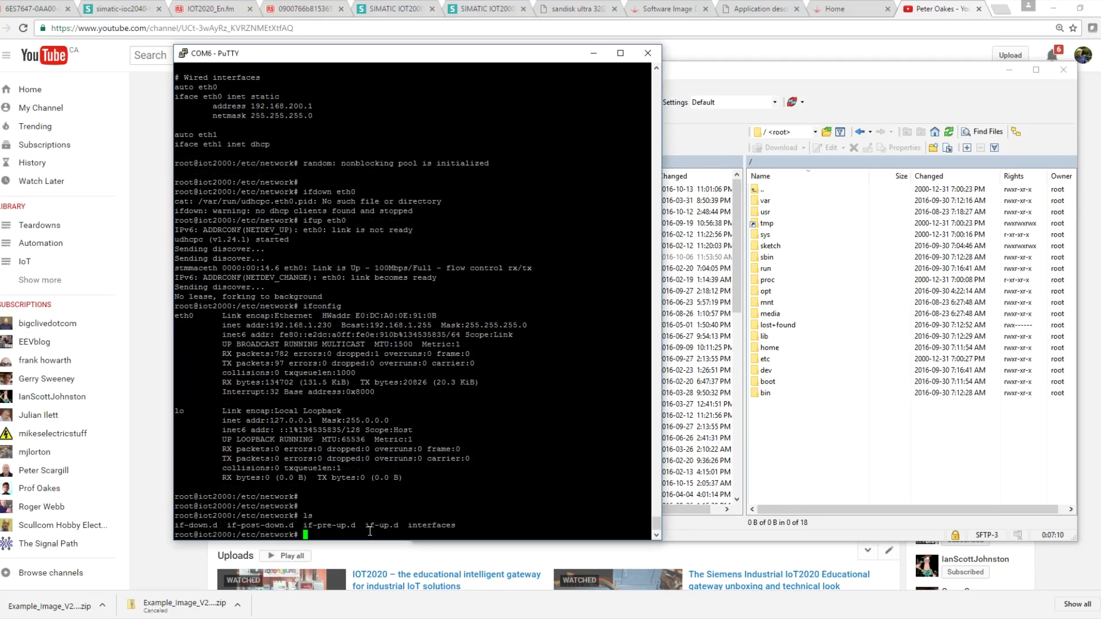
{"action": "type", "text": "ls"}
{"action": "key", "text": "Return"}
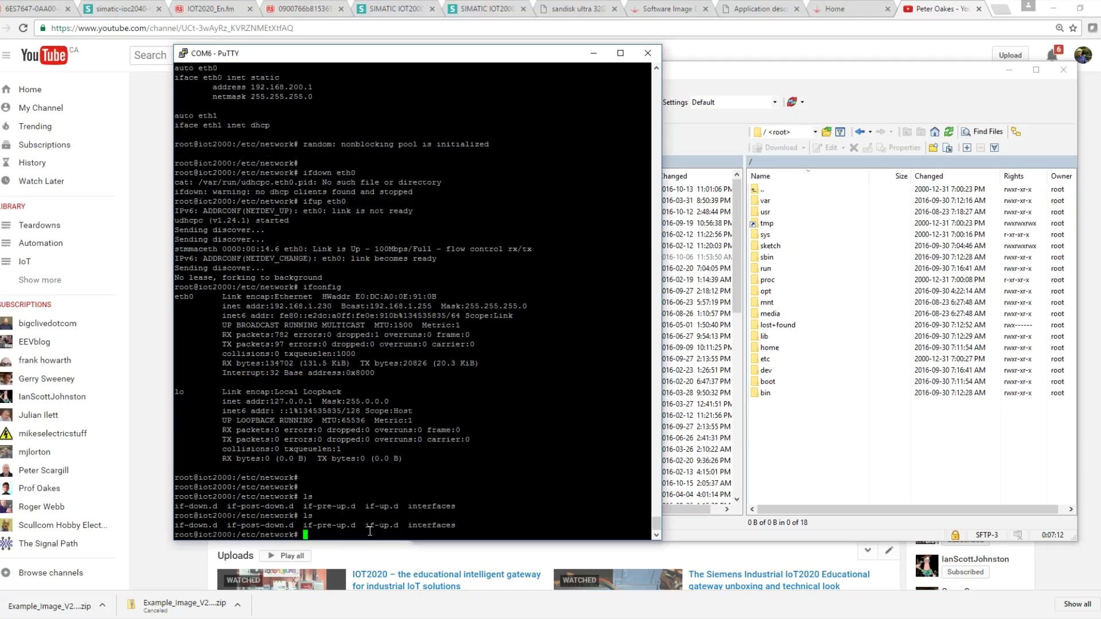
{"action": "type", "text": "cd /"}
{"action": "key", "text": "Return"}
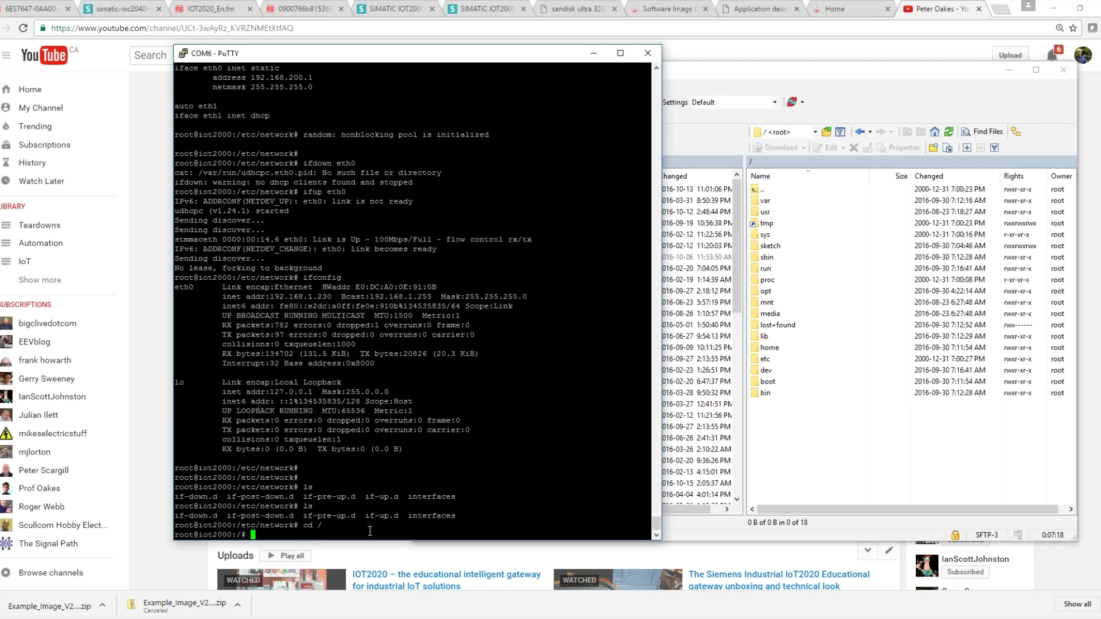
{"action": "type", "text": "ls"}
{"action": "key", "text": "Return"}
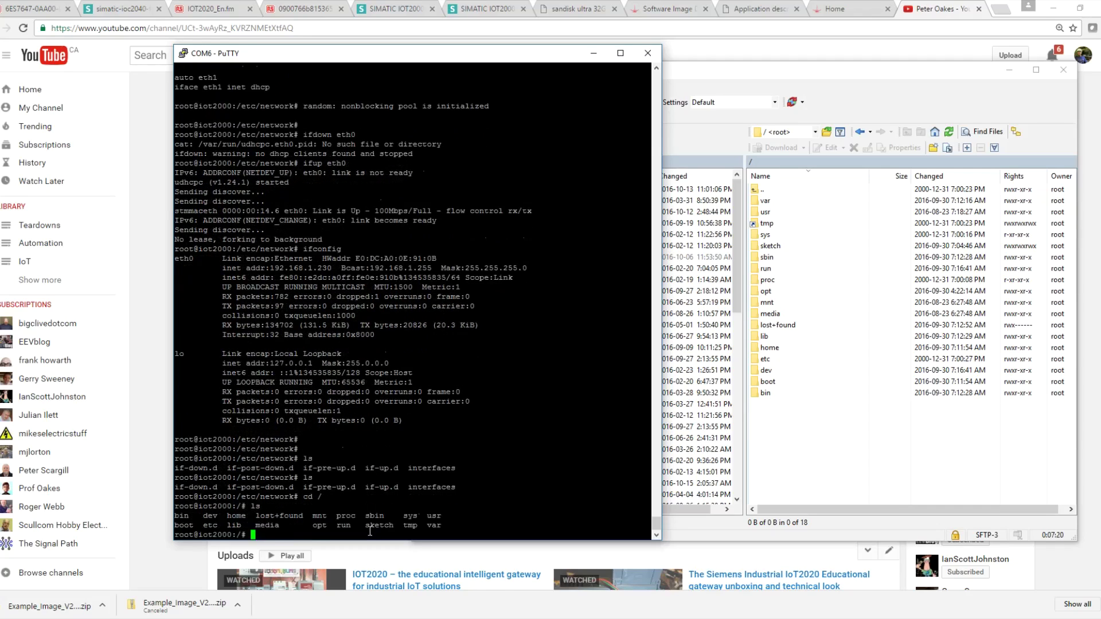
{"action": "left_click", "coordinate": [792, 436]}
{"action": "left_click_drag", "start_coordinate": [643, 78], "coordinate": [488, 64]}
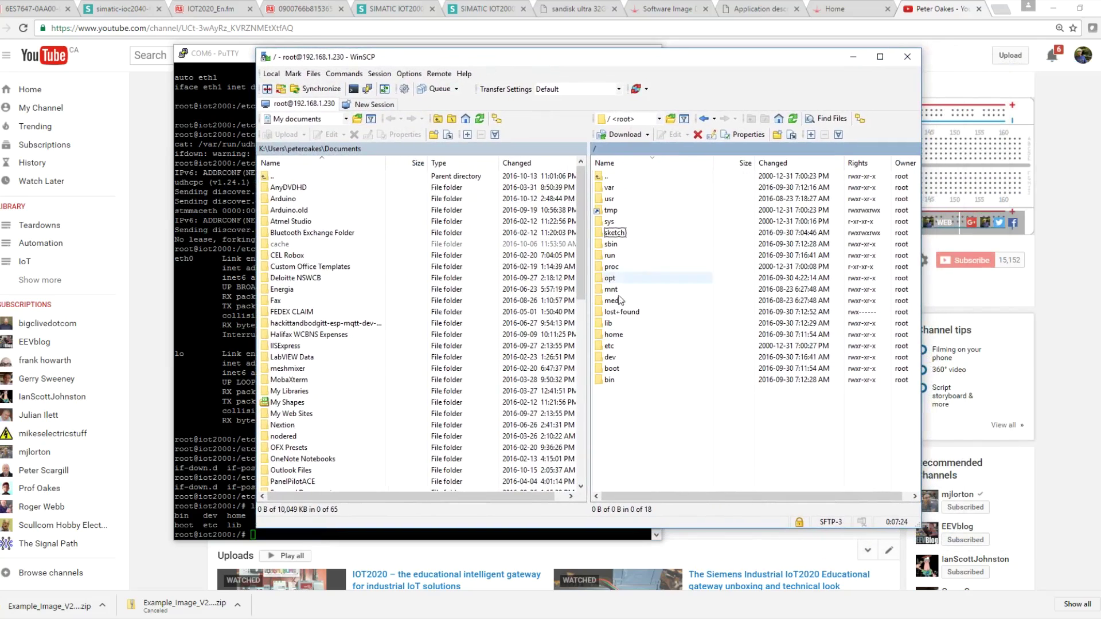